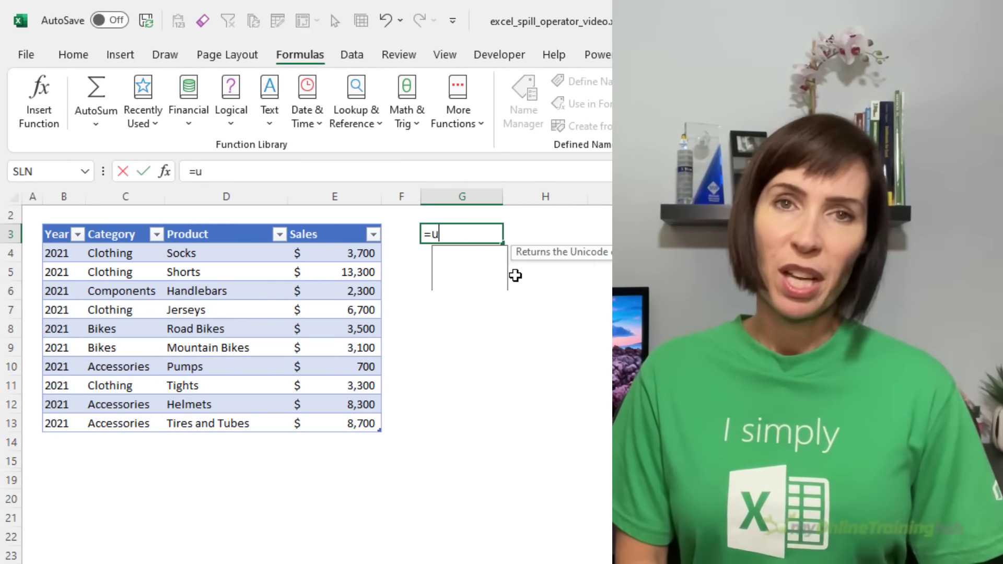
Enter =UNIQUE(Table1[Category]) in G3 to spill the distinct categories.
{"action": "type", "text": "niq"}
{"action": "key", "text": "Tab"}
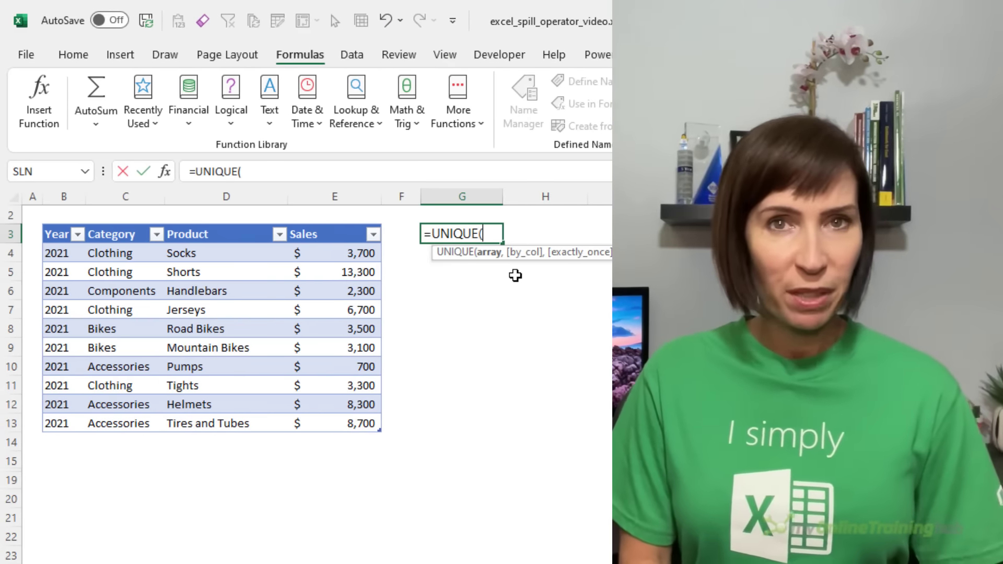
{"action": "left_click", "coordinate": [123, 221]}
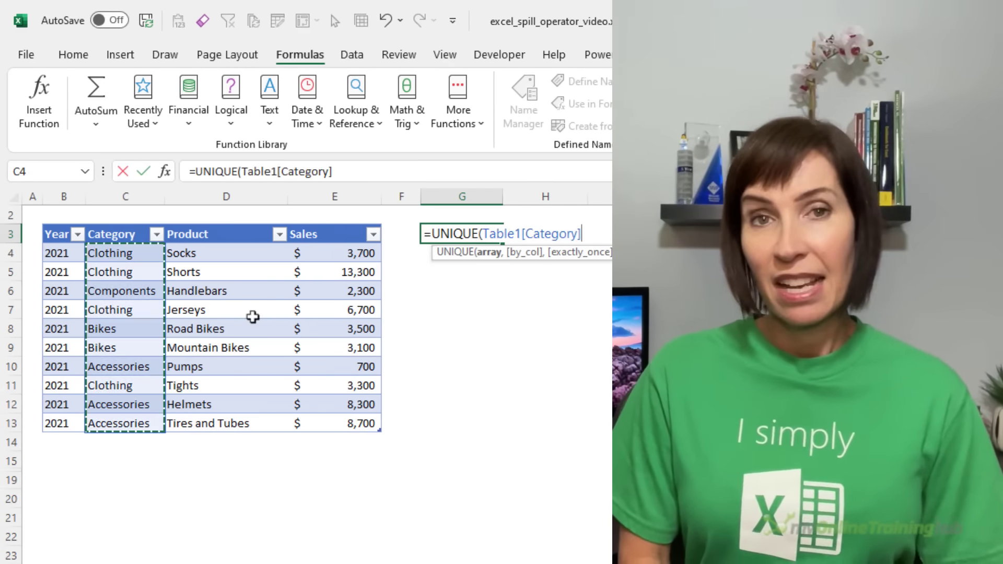
{"action": "type", "text": ")"}
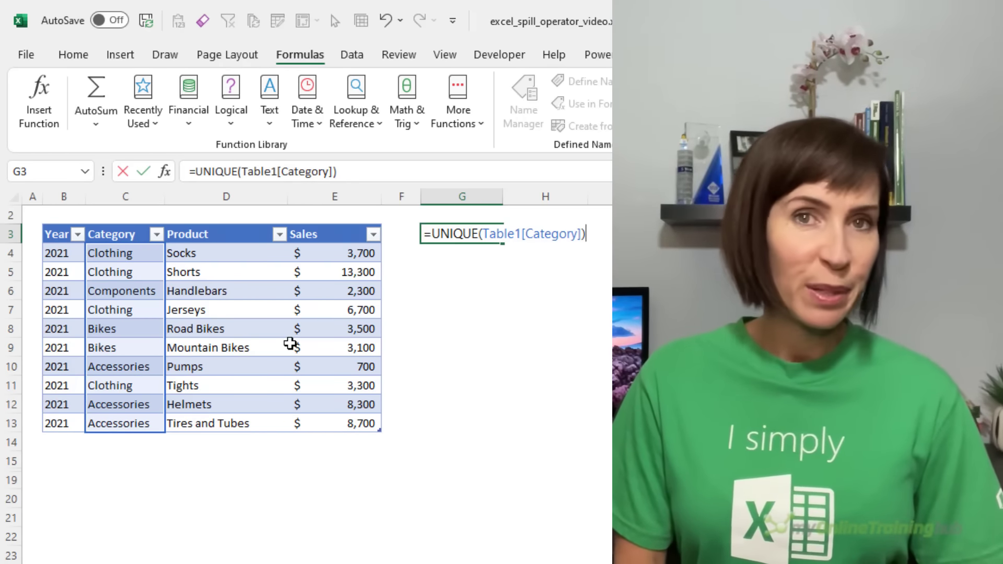
{"action": "key", "text": "Return"}
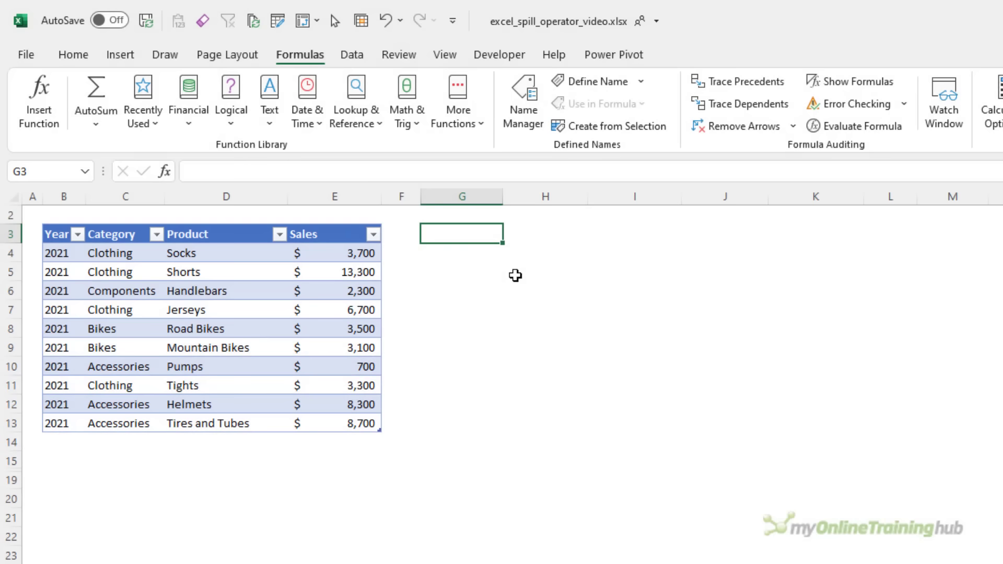
Re-enter =UNIQUE(Table1[Category]) in G3, then reselect the spilled list to show its formula.
{"action": "type", "text": "=un"}
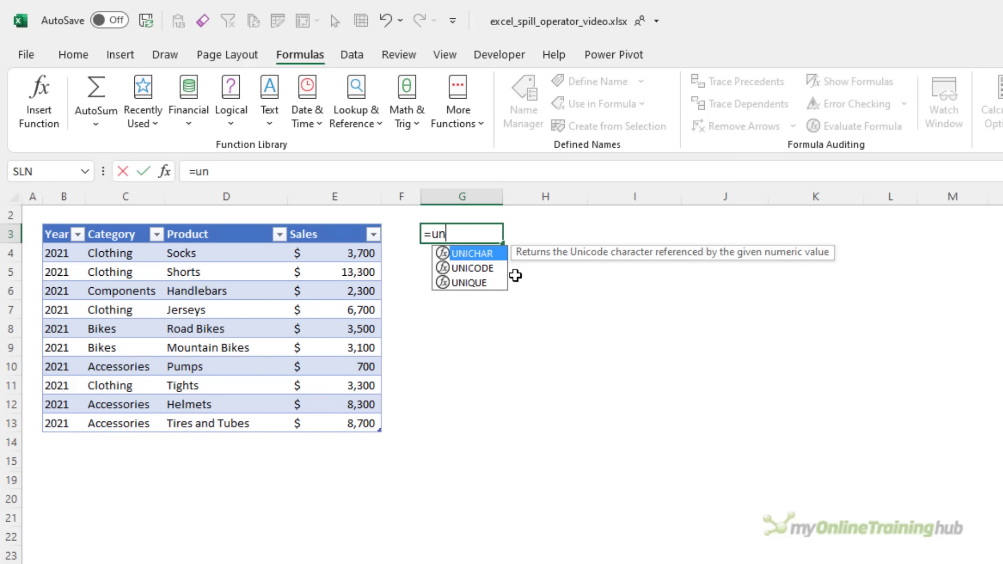
{"action": "type", "text": "iq"}
{"action": "key", "text": "Tab"}
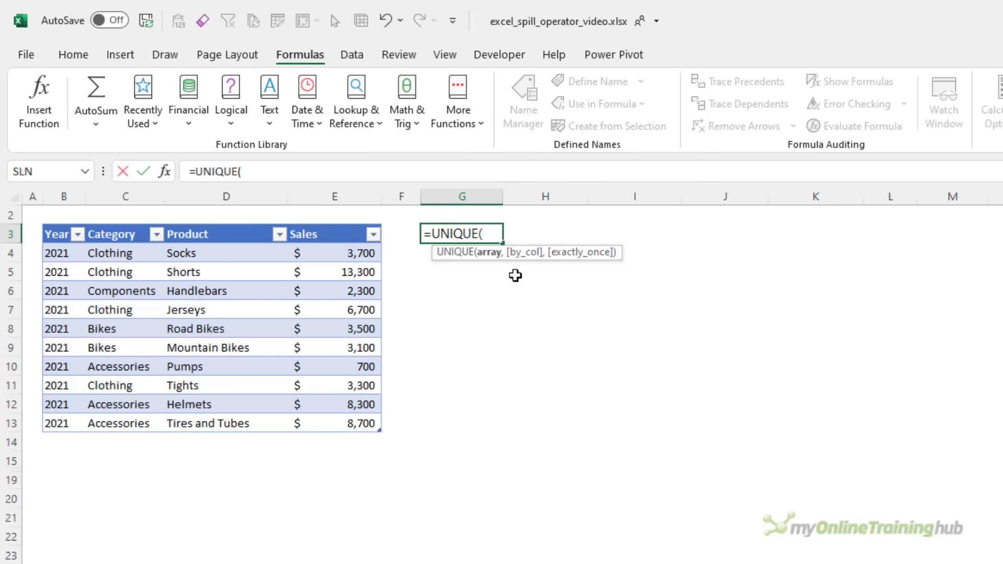
{"action": "left_click", "coordinate": [122, 224]}
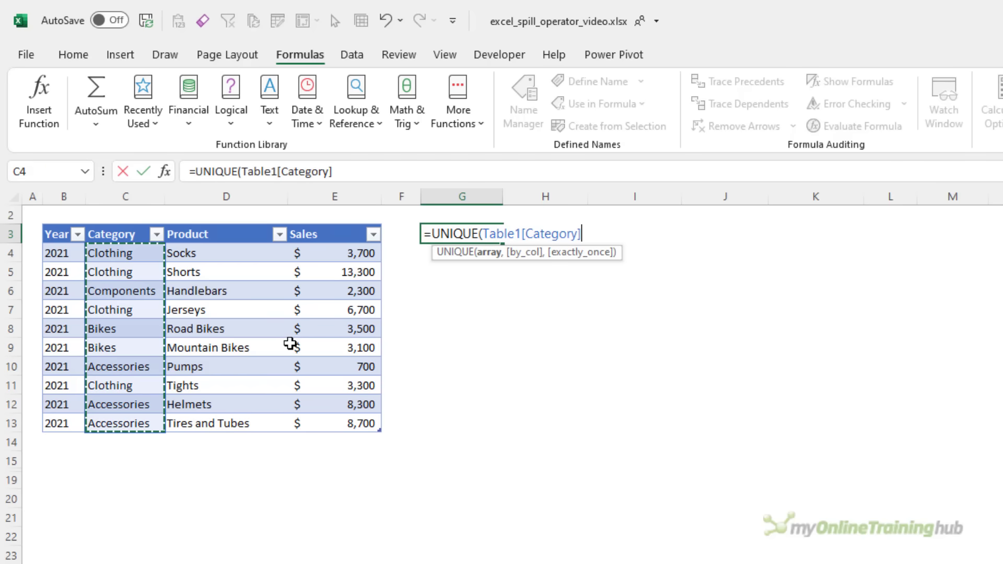
{"action": "type", "text": ")"}
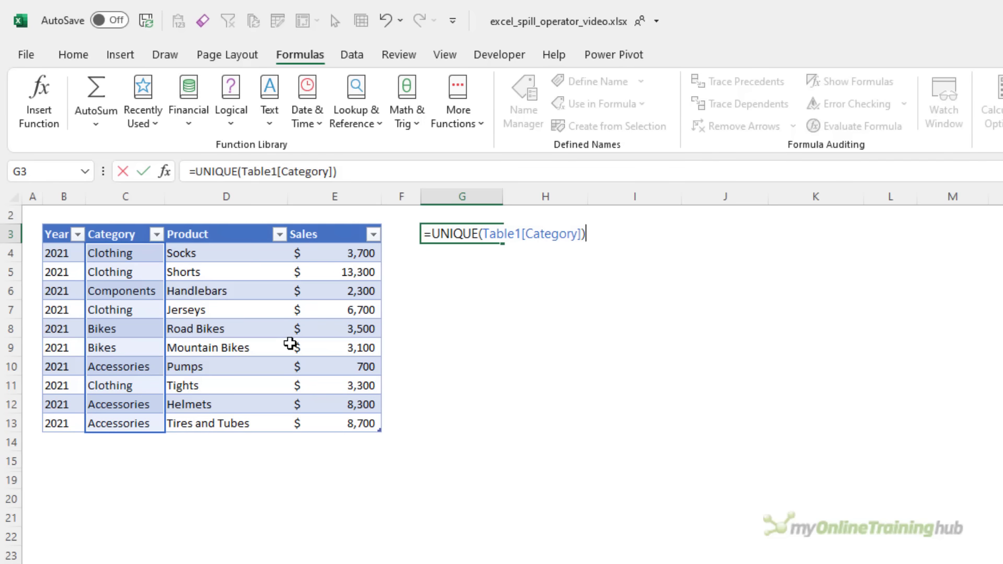
{"action": "key", "text": "Return"}
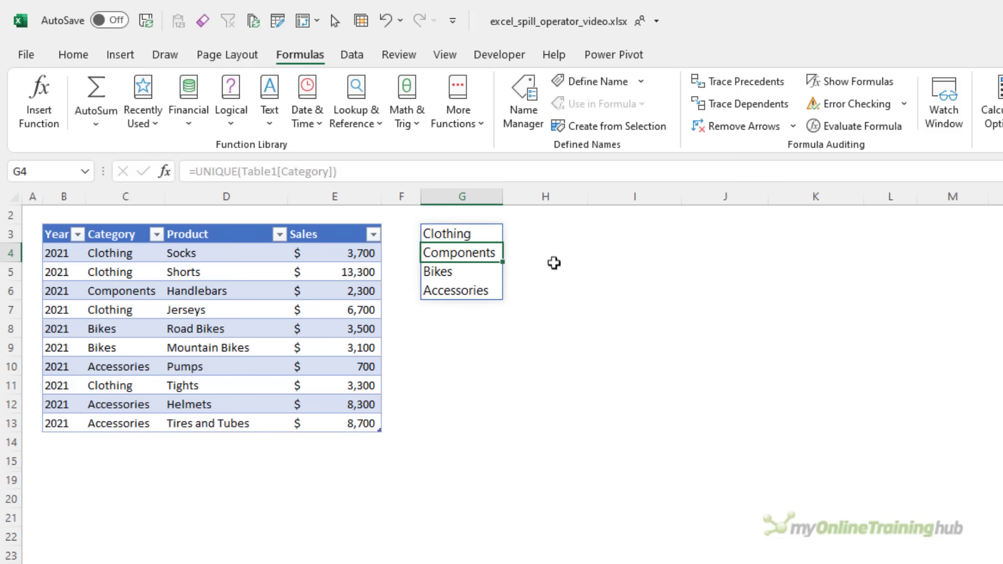
{"action": "left_click", "coordinate": [569, 258]}
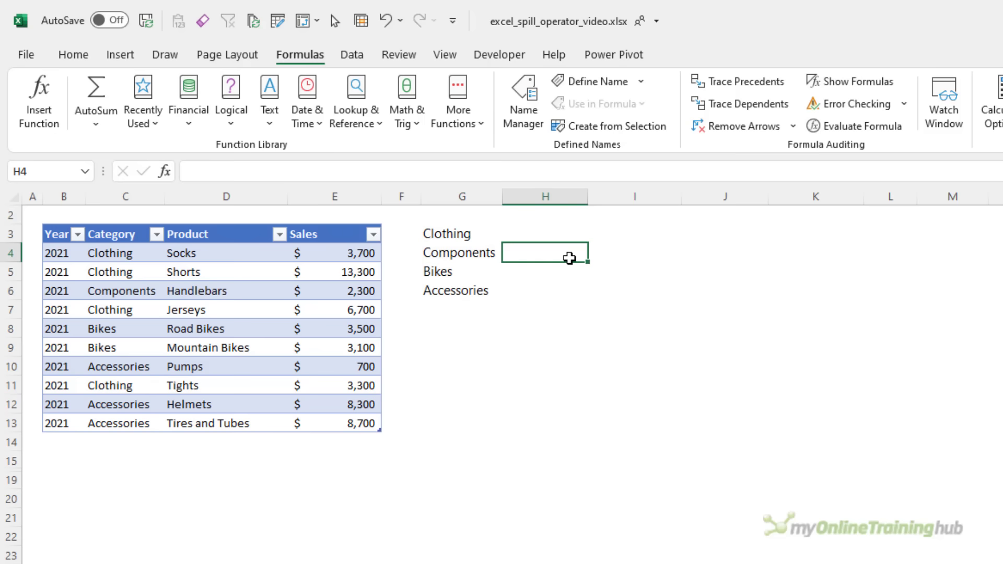
{"action": "key", "text": "Left"}
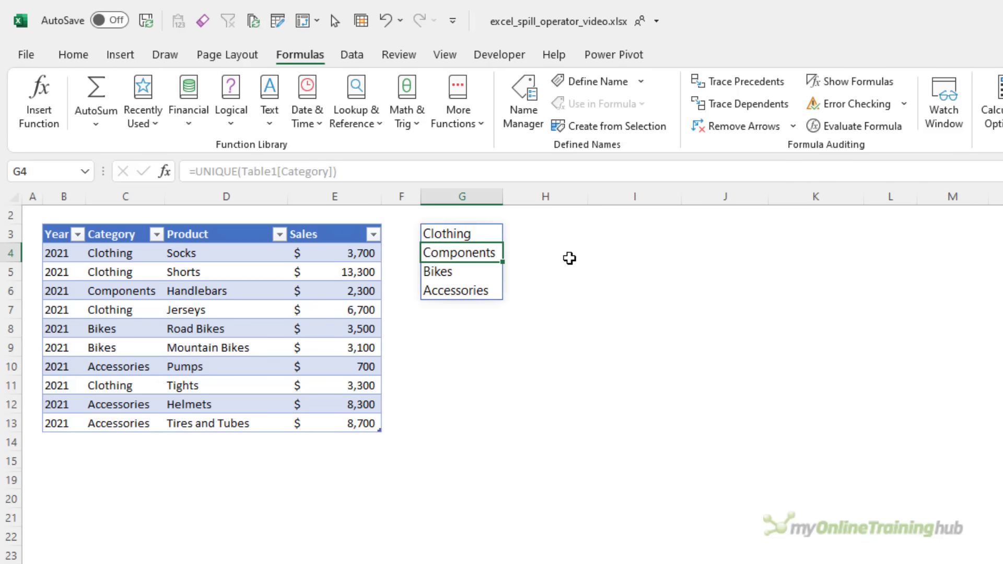
Enter =COUNTA(G3#) in H3 to count the spilled categories, returning 4.
{"action": "key", "text": "Up"}
{"action": "key", "text": "Right"}
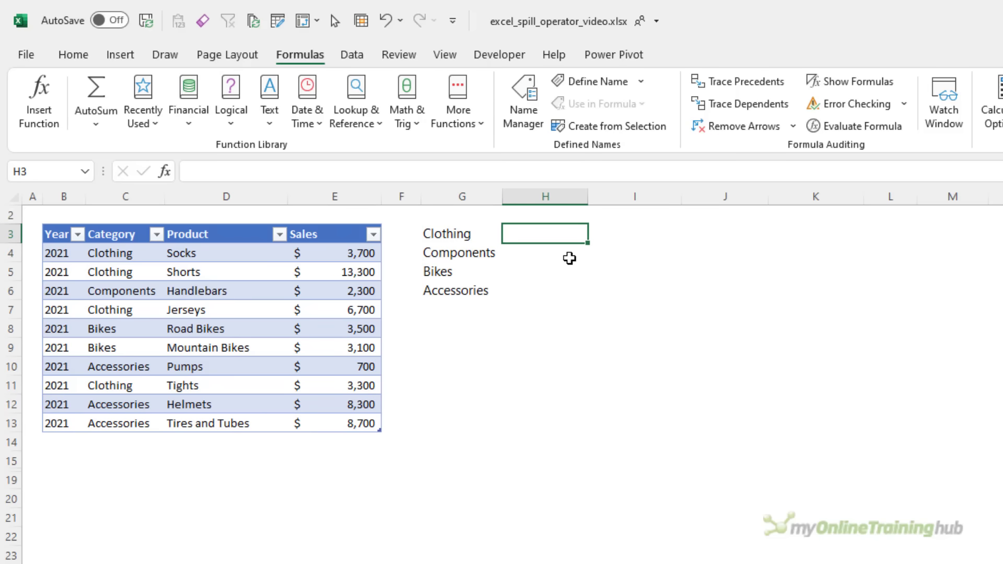
{"action": "type", "text": "=count"}
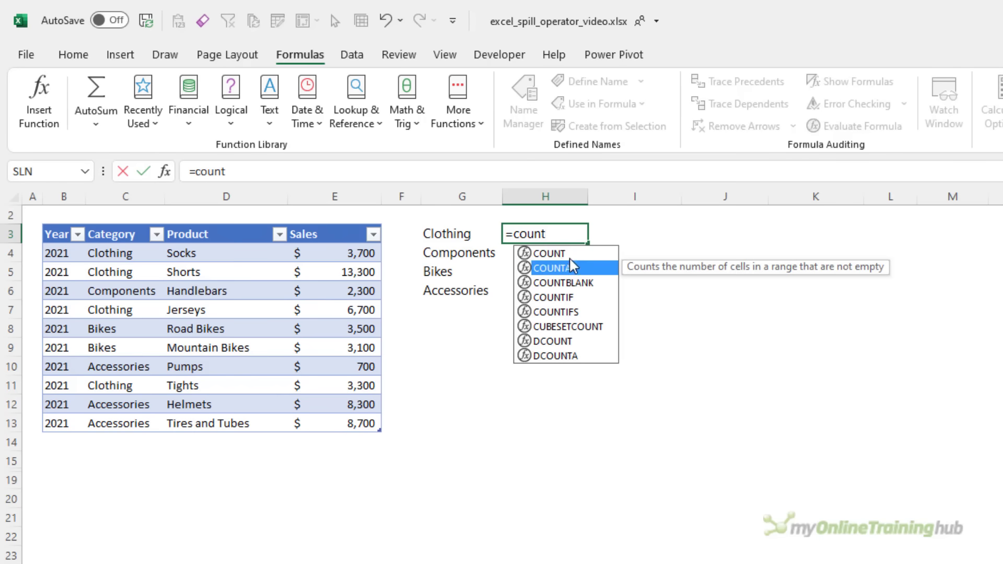
{"action": "key", "text": "Tab"}
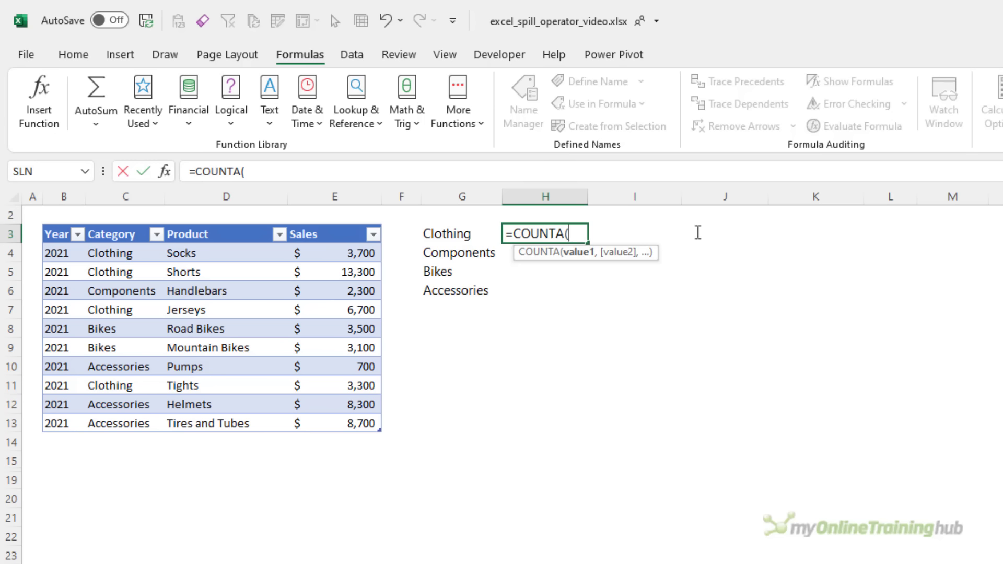
{"action": "left_click", "coordinate": [460, 233]}
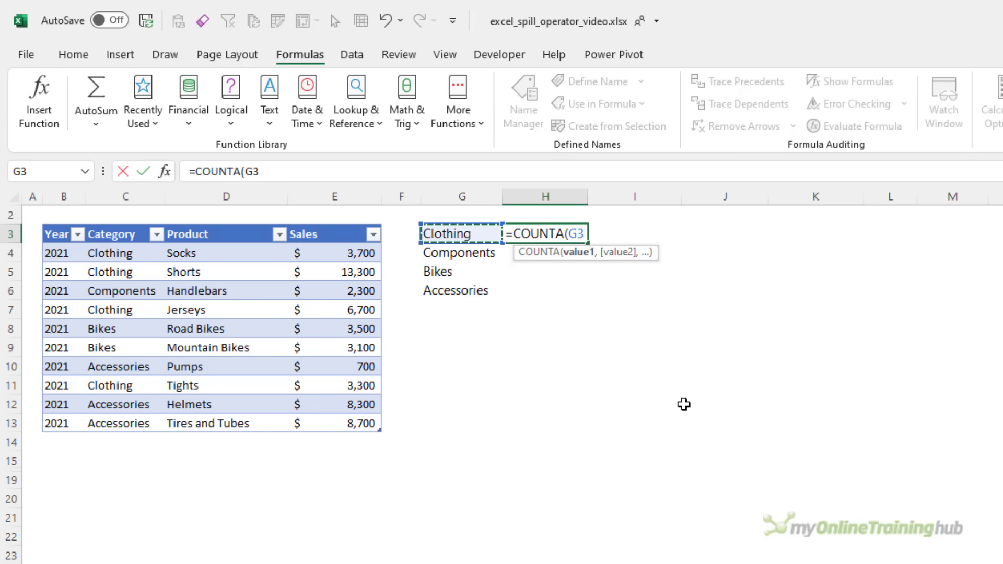
{"action": "type", "text": "#"}
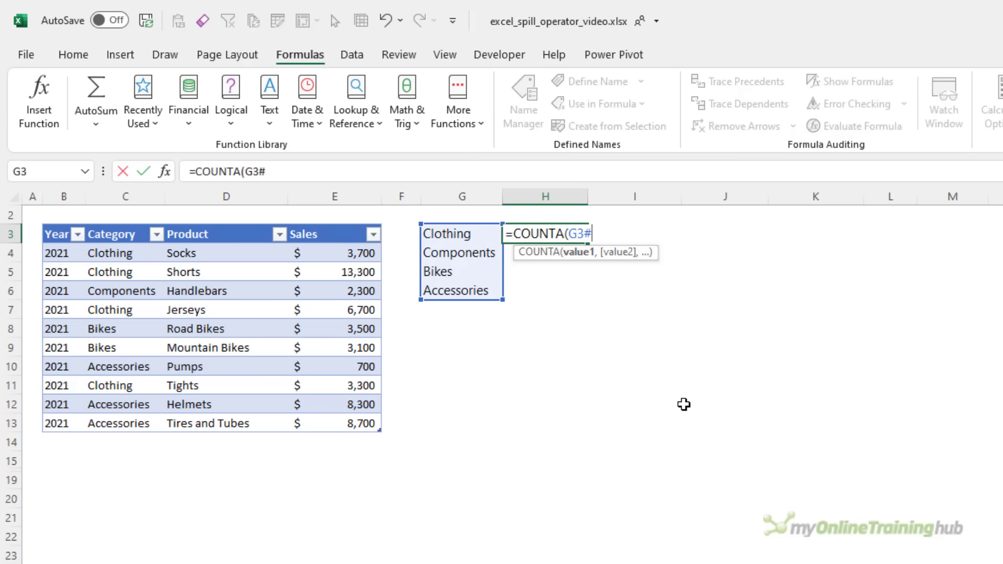
{"action": "type", "text": ")"}
{"action": "key", "text": "Return"}
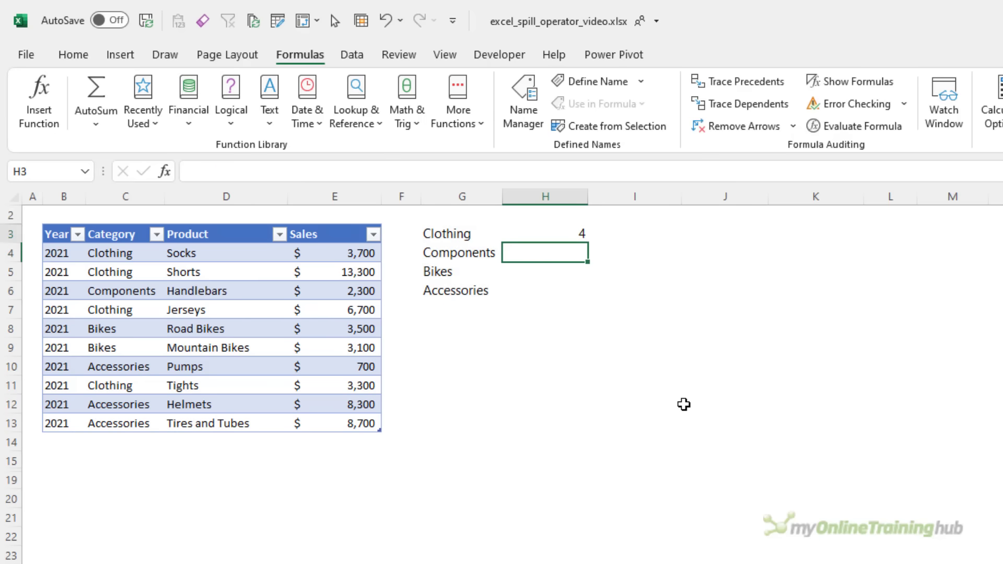
{"action": "key", "text": "Up"}
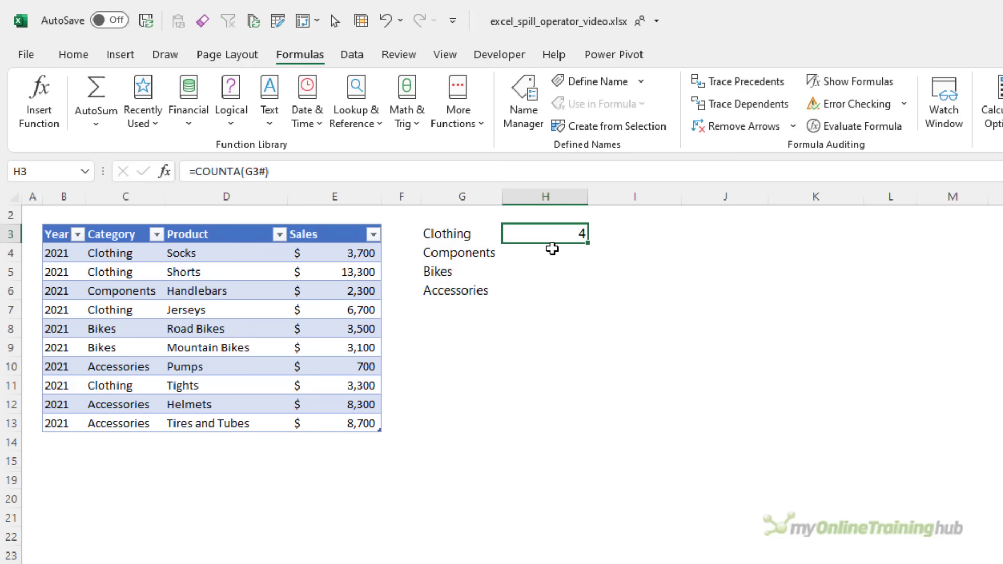
{"action": "left_click", "coordinate": [132, 420]}
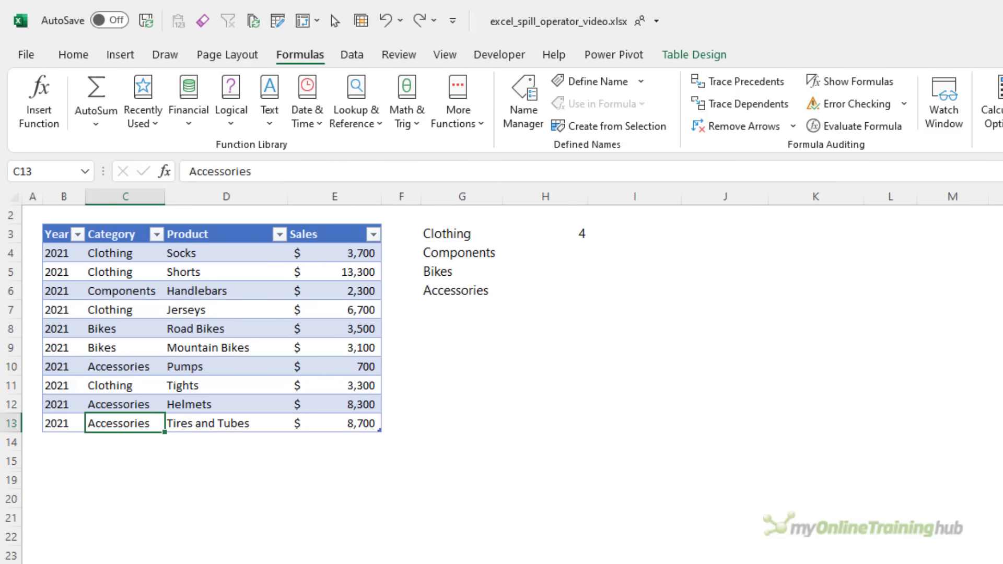
{"action": "key", "text": "F2"}
{"action": "key", "text": "BackSpace"}
{"action": "key", "text": "BackSpace"}
{"action": "key", "text": "BackSpace"}
{"action": "key", "text": "BackSpace"}
{"action": "key", "text": "BackSpace"}
{"action": "key", "text": "BackSpace"}
{"action": "key", "text": "BackSpace"}
{"action": "key", "text": "BackSpace"}
{"action": "key", "text": "BackSpace"}
{"action": "key", "text": "BackSpace"}
{"action": "key", "text": "BackSpace"}
{"action": "type", "text": "Parts"}
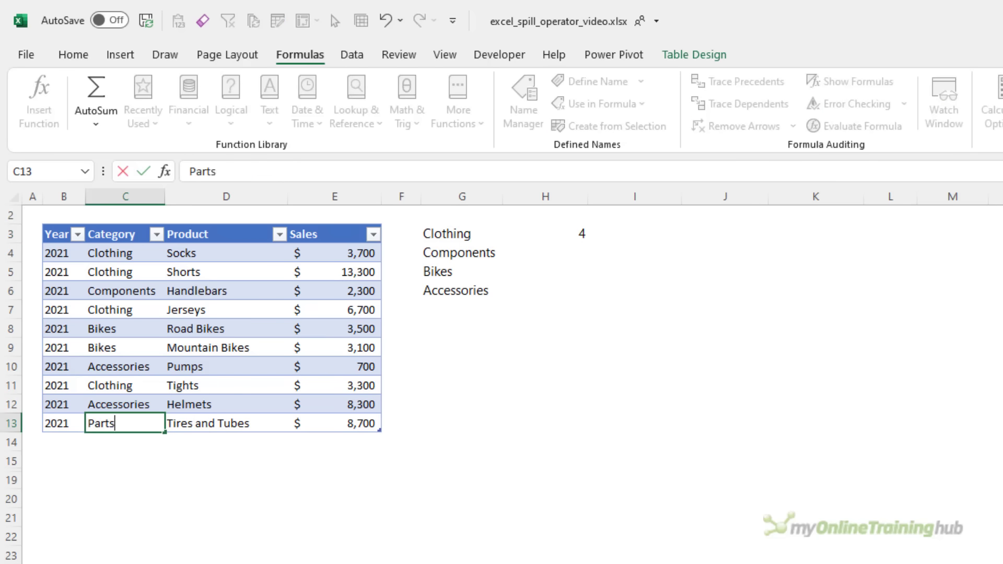
{"action": "key", "text": "Return"}
{"action": "key", "text": "Up"}
{"action": "left_click", "coordinate": [462, 310]}
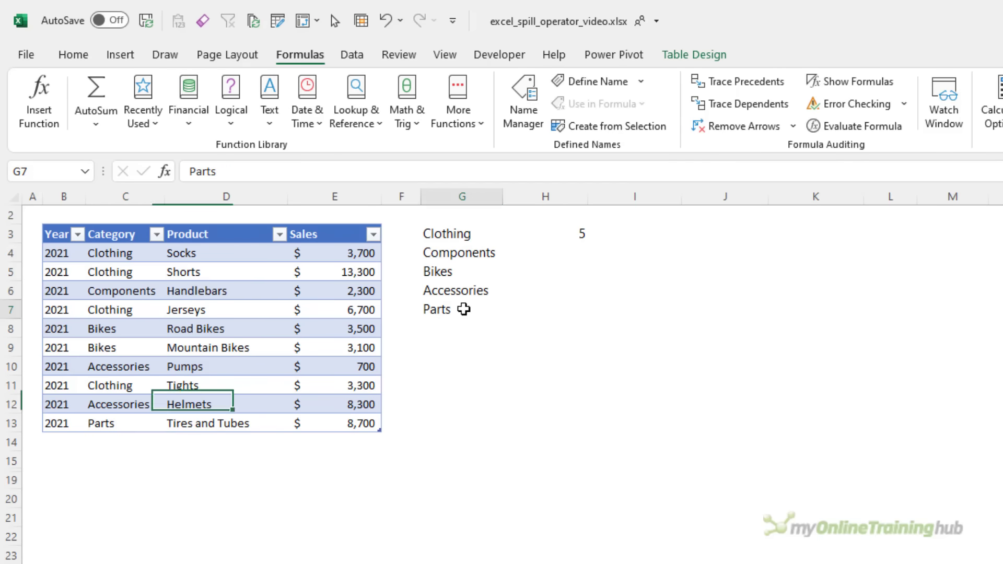
{"action": "left_click", "coordinate": [574, 234]}
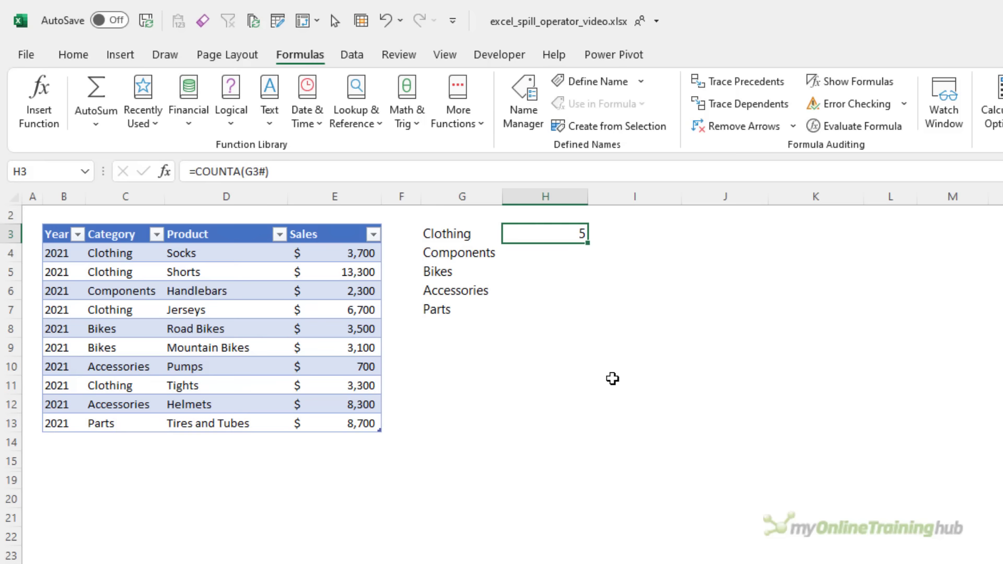
{"action": "key", "text": "ctrl+z"}
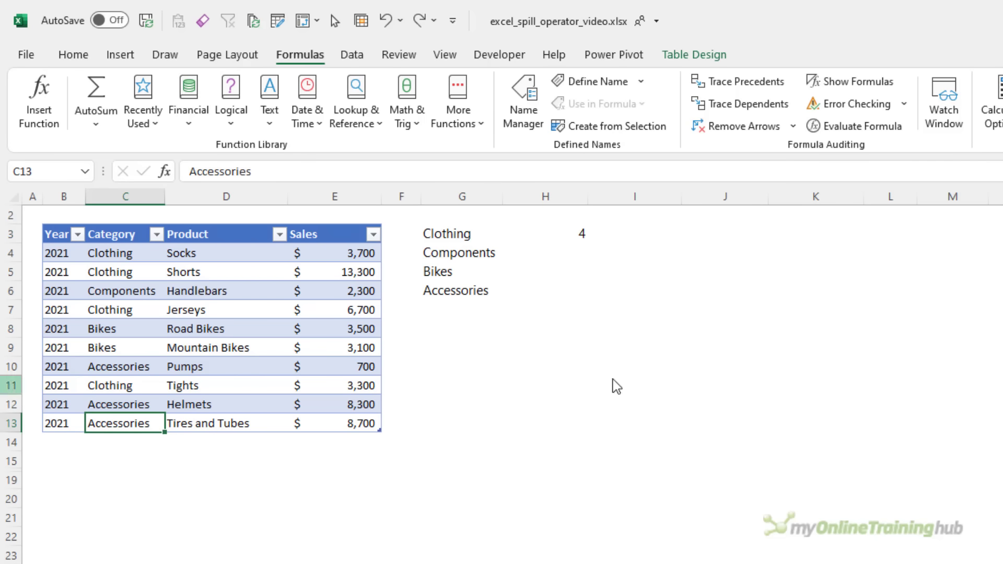
Clear H3 and retype a COUNTA formula over the category list, confirming with Ctrl+Enter.
{"action": "left_click", "coordinate": [549, 230]}
{"action": "key", "text": "Delete"}
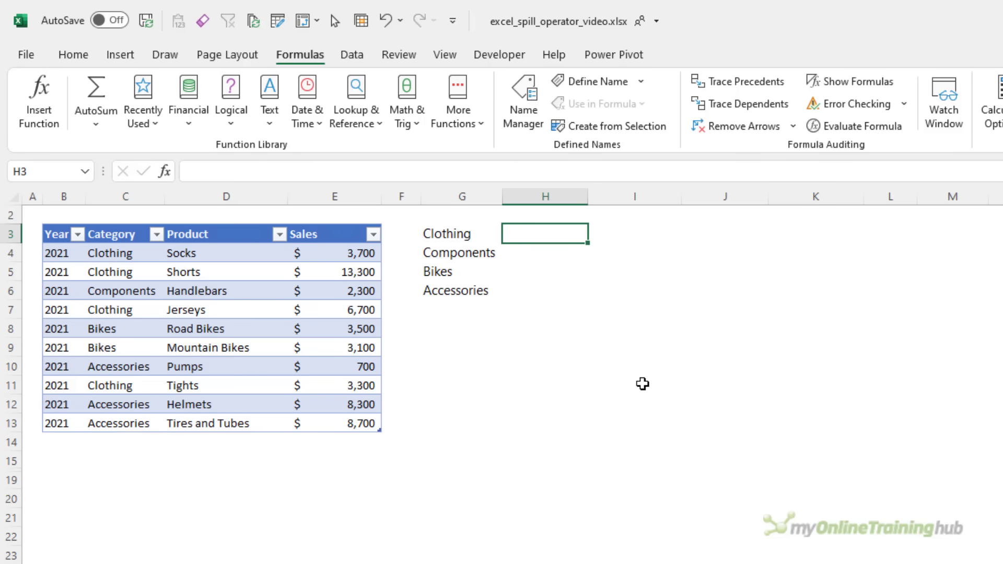
{"action": "type", "text": "=count"}
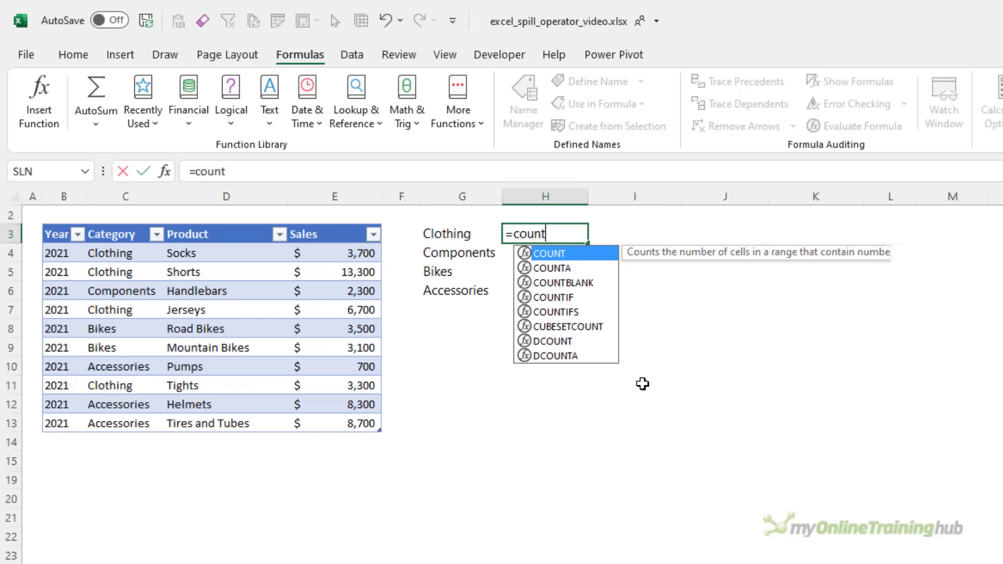
{"action": "key", "text": "Down"}
{"action": "key", "text": "Tab"}
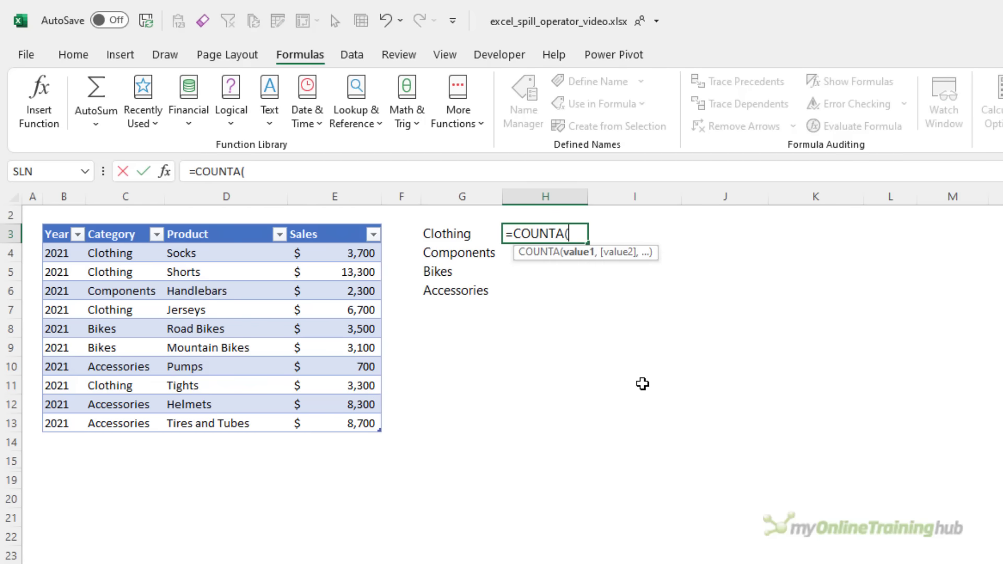
{"action": "left_click_drag", "start_coordinate": [452, 231], "coordinate": [499, 290]}
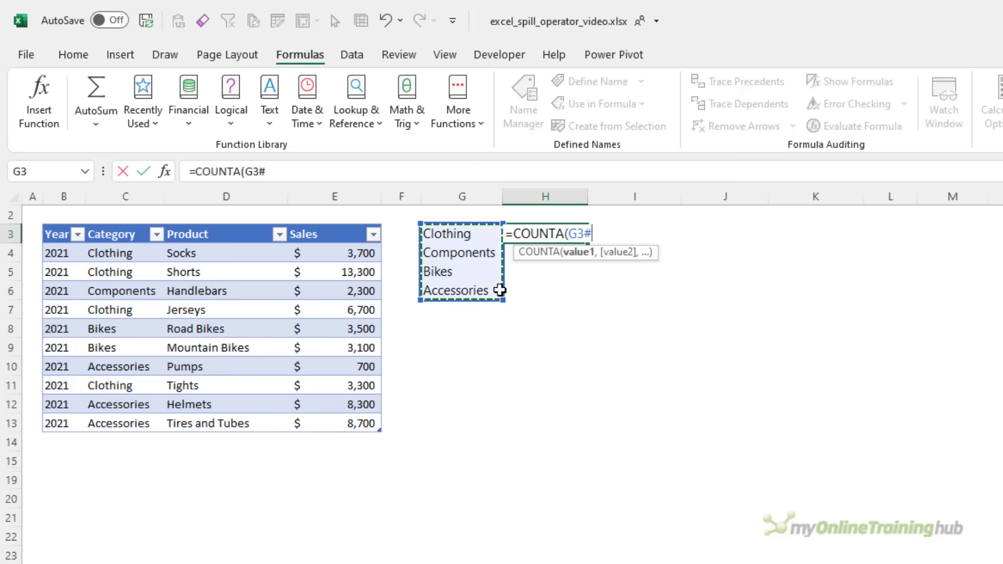
{"action": "type", "text": ")"}
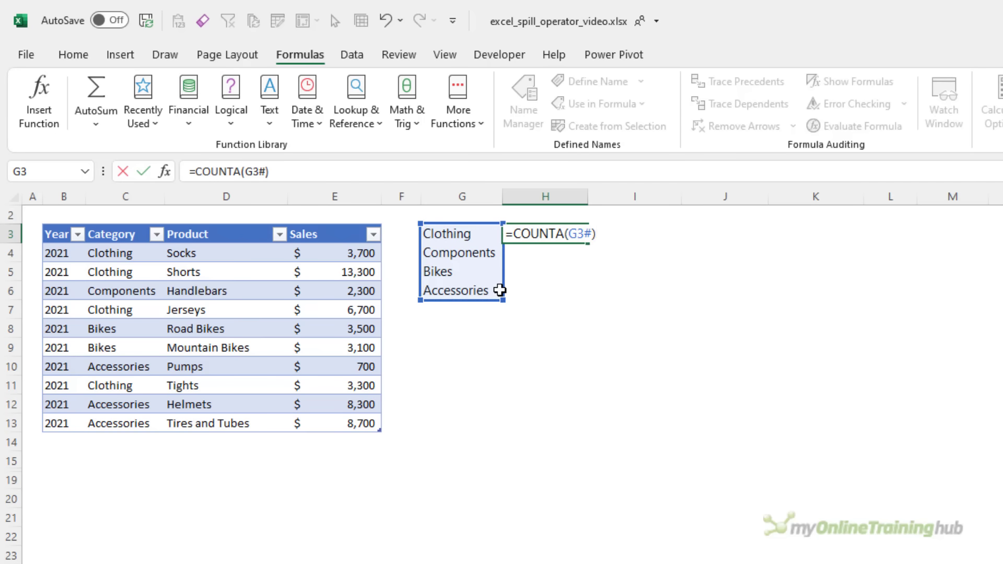
{"action": "key", "text": "ctrl+Return"}
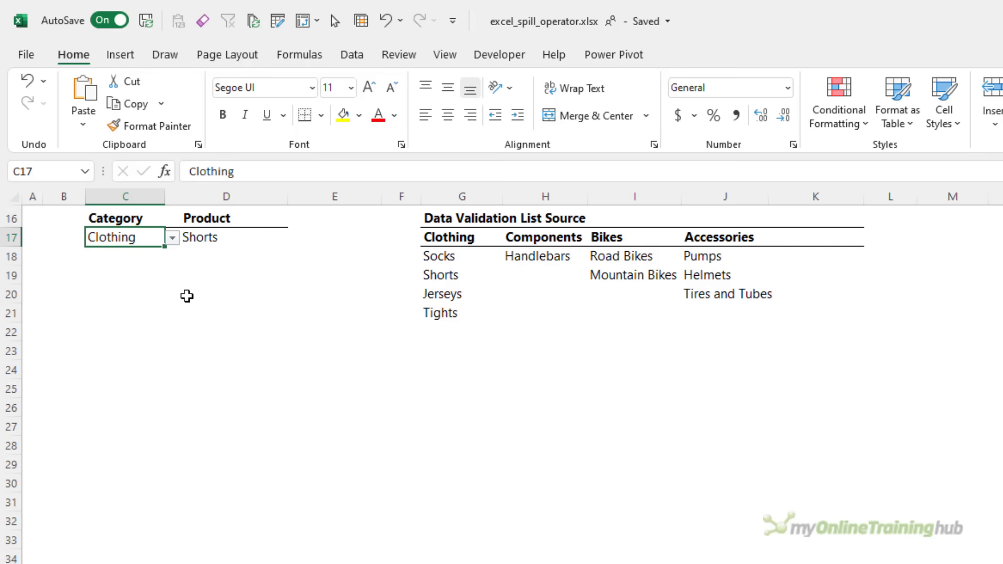
Pick Jerseys from the D17 product dropdown.
{"action": "left_click", "coordinate": [257, 236]}
{"action": "left_click", "coordinate": [295, 240]}
{"action": "key", "text": "Down"}
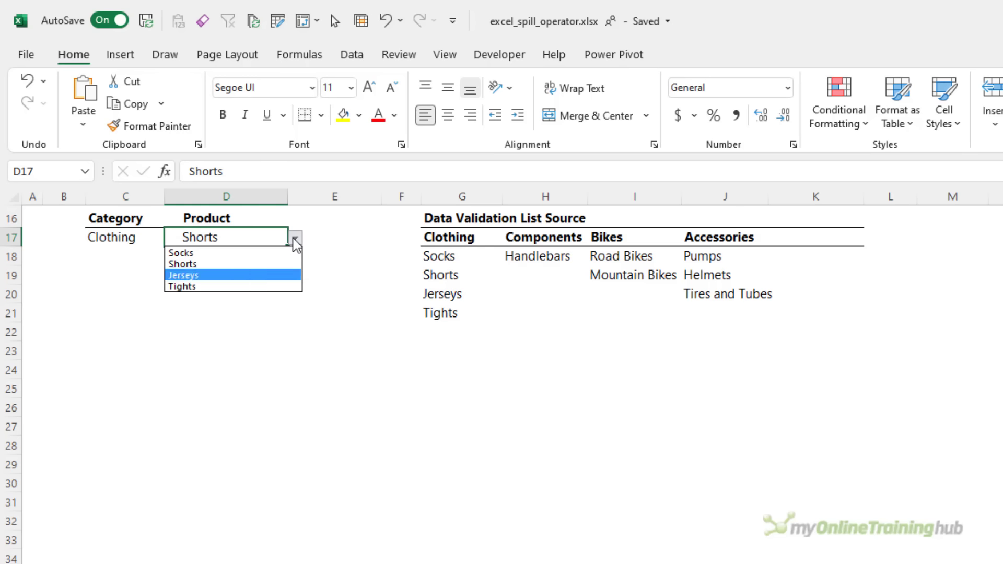
{"action": "left_click", "coordinate": [286, 275]}
Set C17's category to Accessories, then choose Helmets as D17's product.
{"action": "left_click", "coordinate": [148, 237]}
{"action": "left_click", "coordinate": [172, 239]}
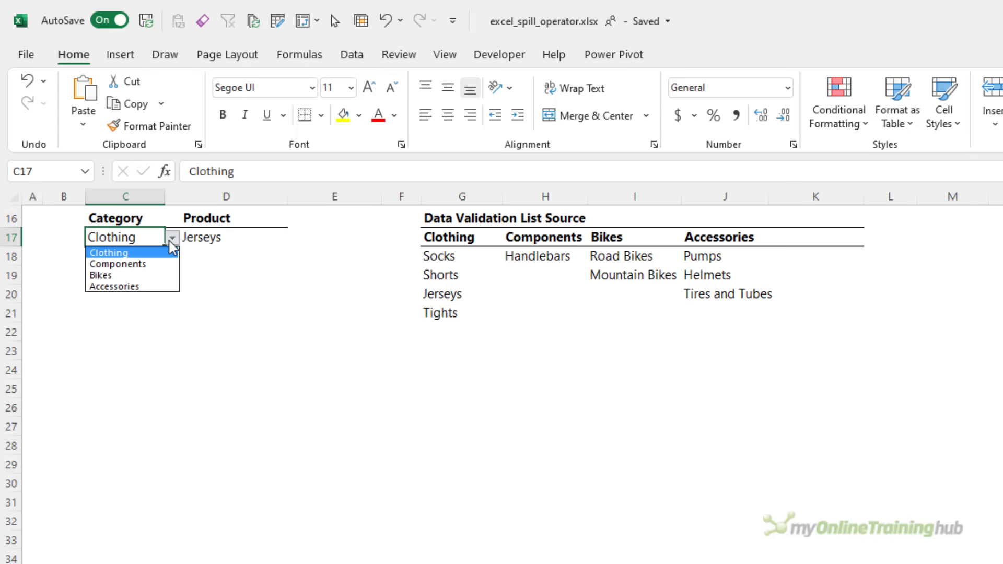
{"action": "left_click", "coordinate": [140, 285]}
{"action": "left_click", "coordinate": [235, 241]}
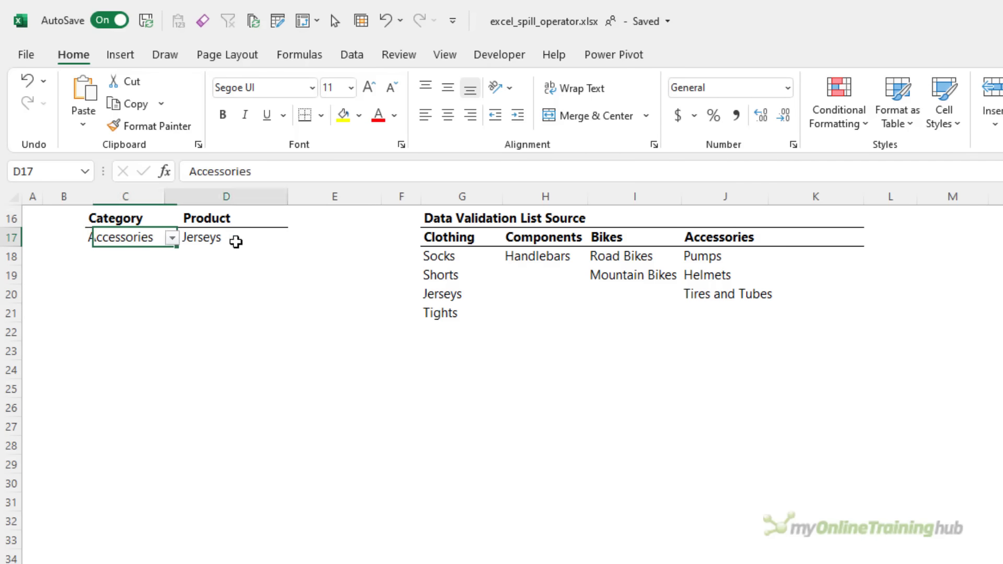
{"action": "left_click", "coordinate": [294, 238]}
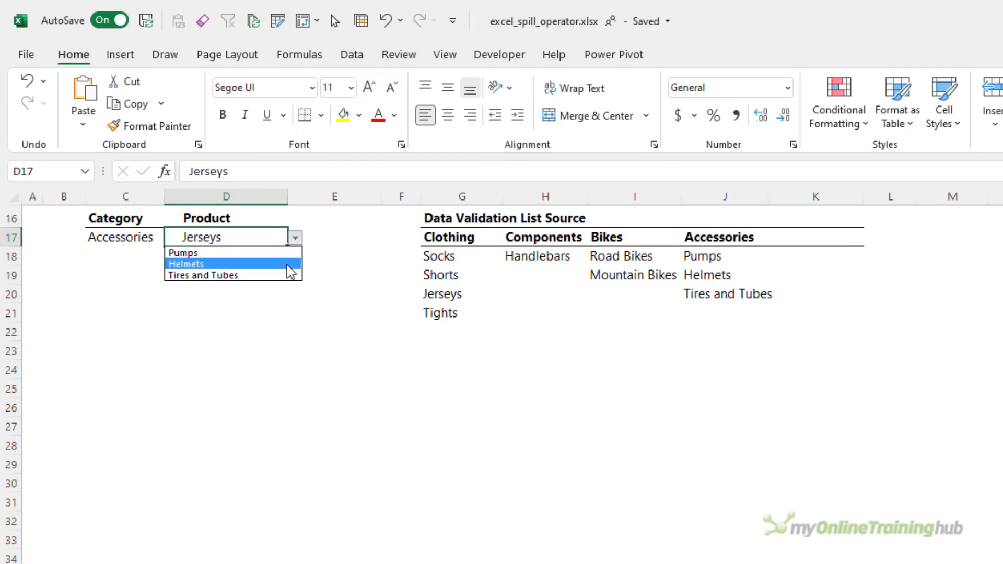
{"action": "left_click", "coordinate": [290, 264]}
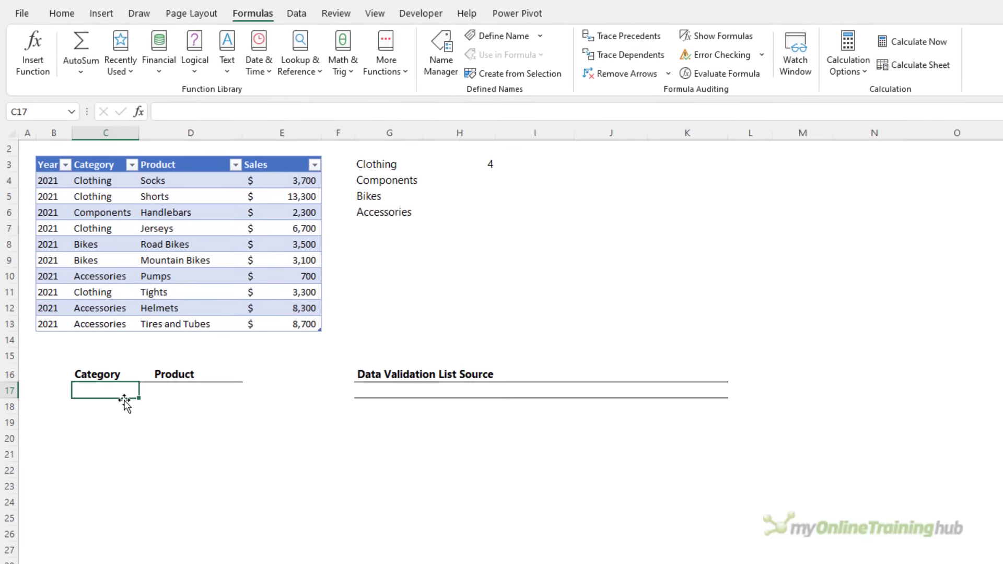
{"action": "left_click", "coordinate": [294, 12]}
{"action": "left_click", "coordinate": [961, 71]}
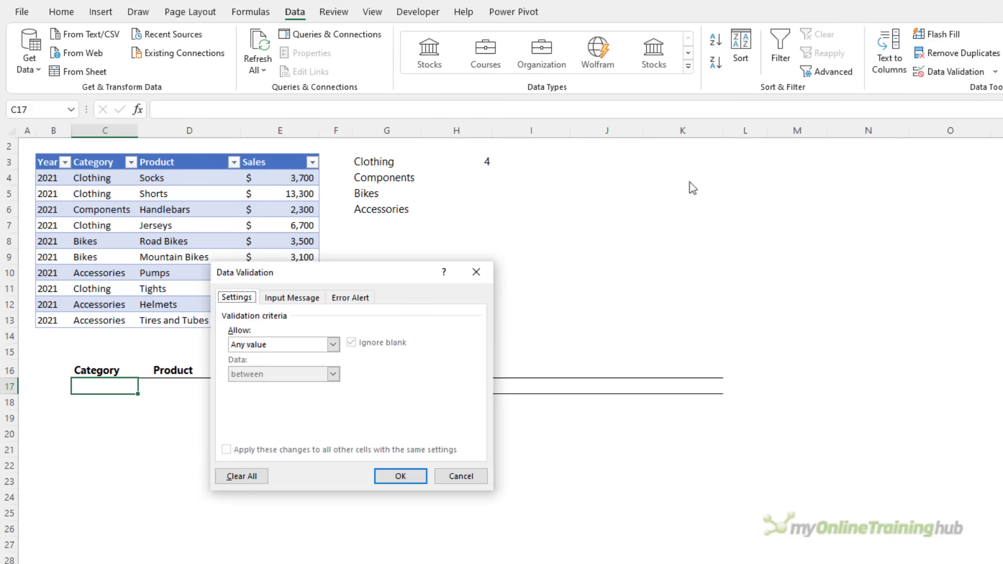
{"action": "left_click", "coordinate": [332, 344]}
{"action": "left_click", "coordinate": [269, 385]}
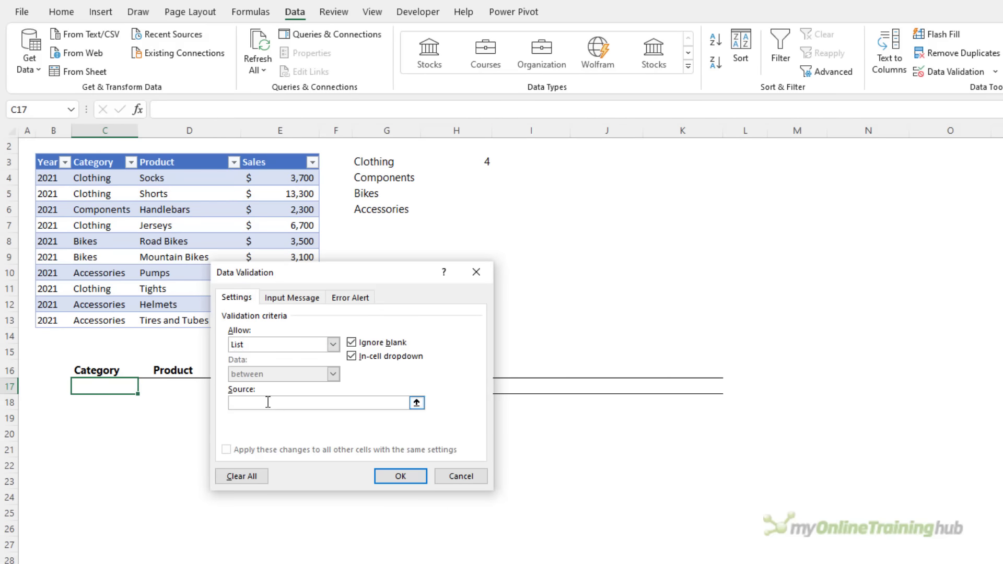
{"action": "left_click", "coordinate": [267, 402]}
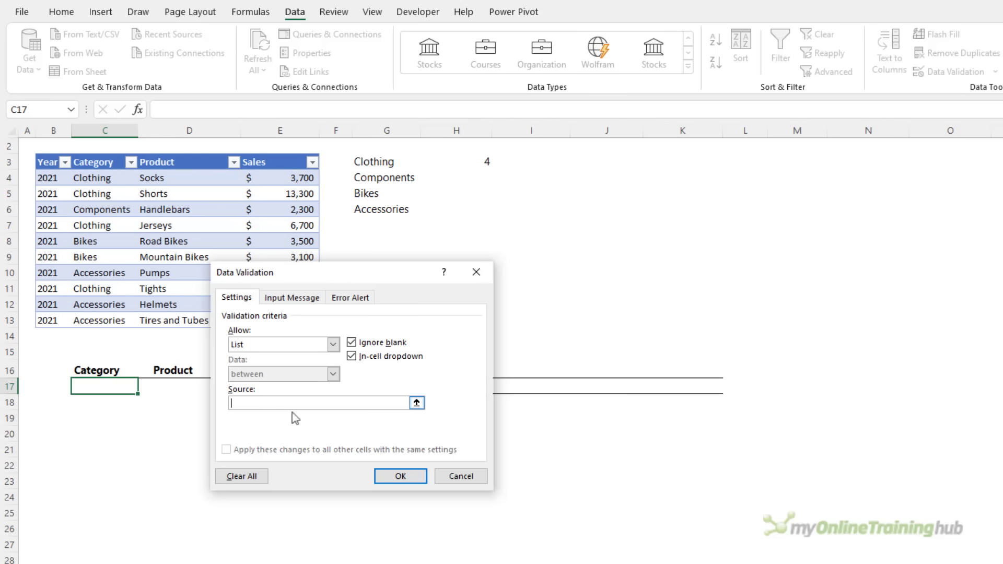
{"action": "left_click", "coordinate": [453, 475]}
{"action": "mouse_move", "coordinate": [366, 391]}
{"action": "left_mouse_down"}
{"action": "mouse_move", "coordinate": [682, 434]}
{"action": "mouse_move", "coordinate": [674, 450]}
{"action": "left_mouse_up"}
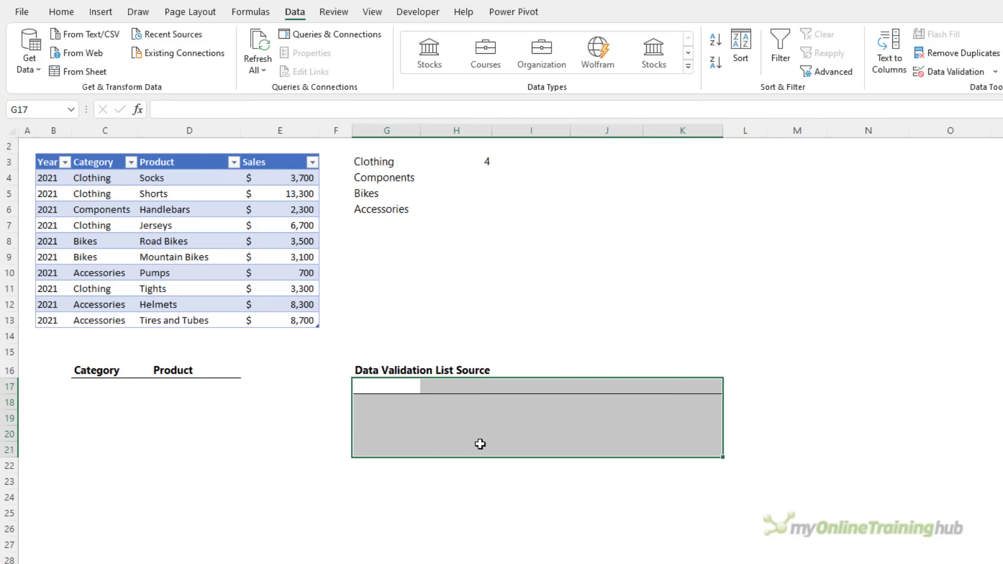
Enter =TRANSPOSE(UNIQUE(Table1[Category])) in G17, spilling Clothing, Components, Bikes, Accessories across.
{"action": "left_click", "coordinate": [401, 387]}
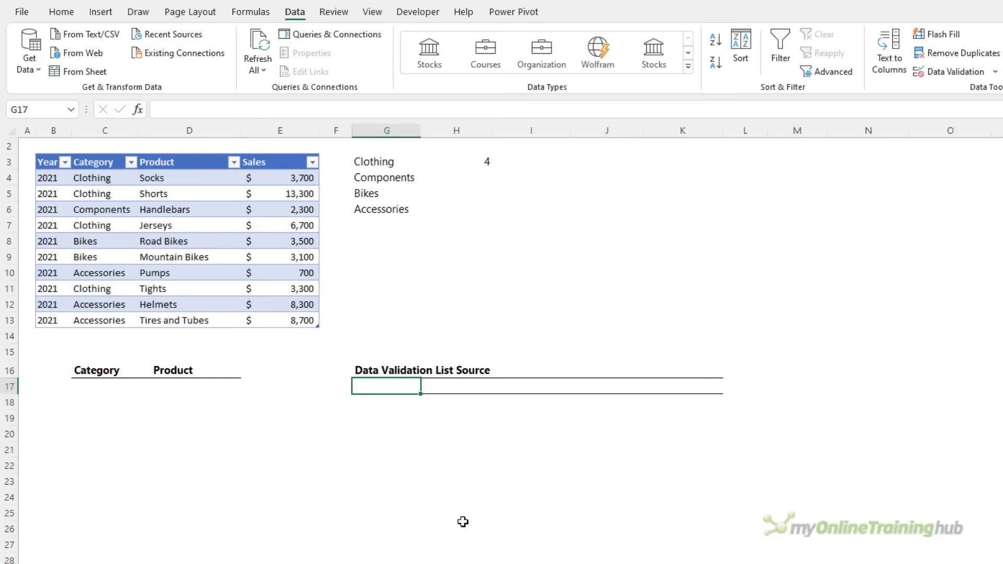
{"action": "type", "text": "="}
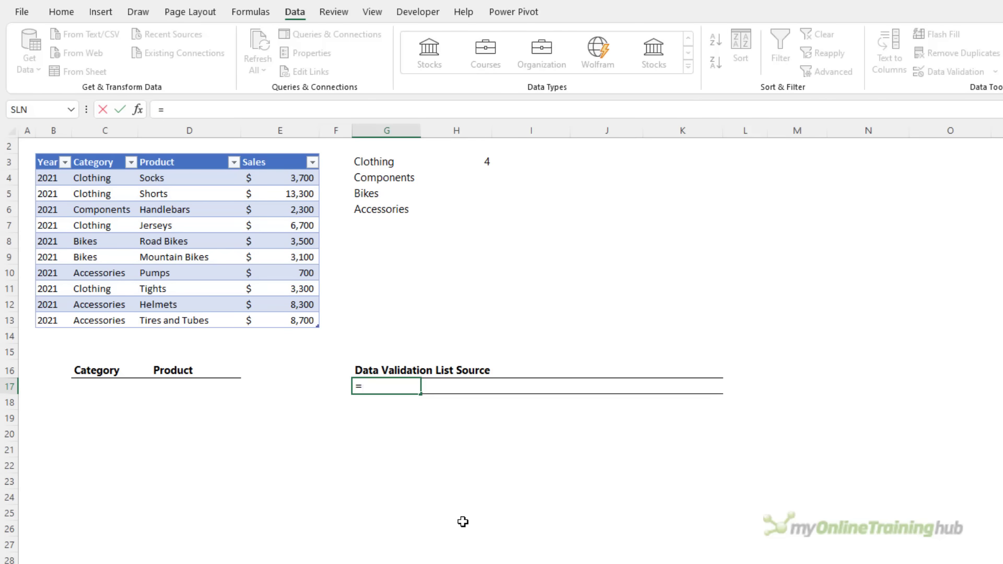
{"action": "type", "text": "tra"}
{"action": "key", "text": "Tab"}
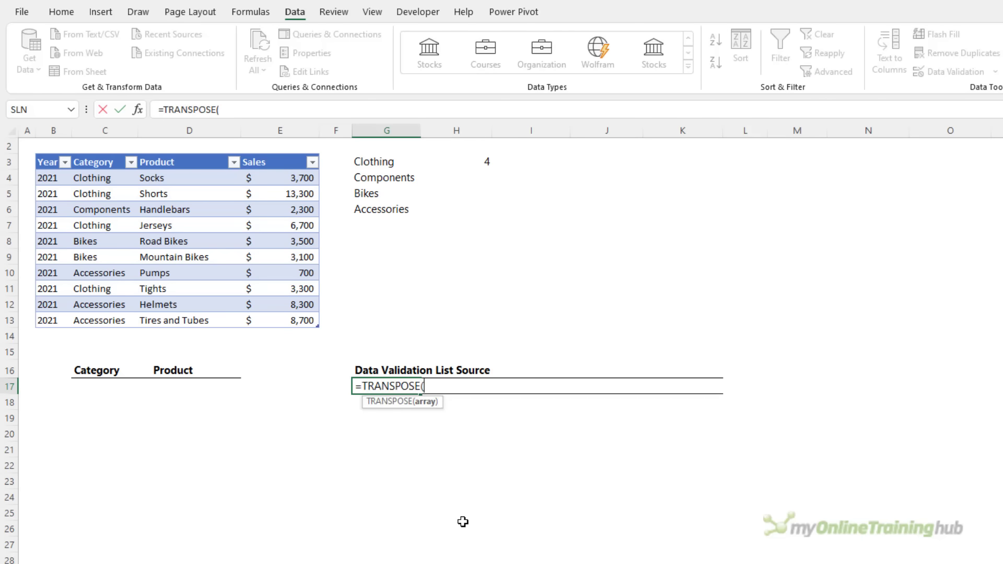
{"action": "type", "text": "uni"}
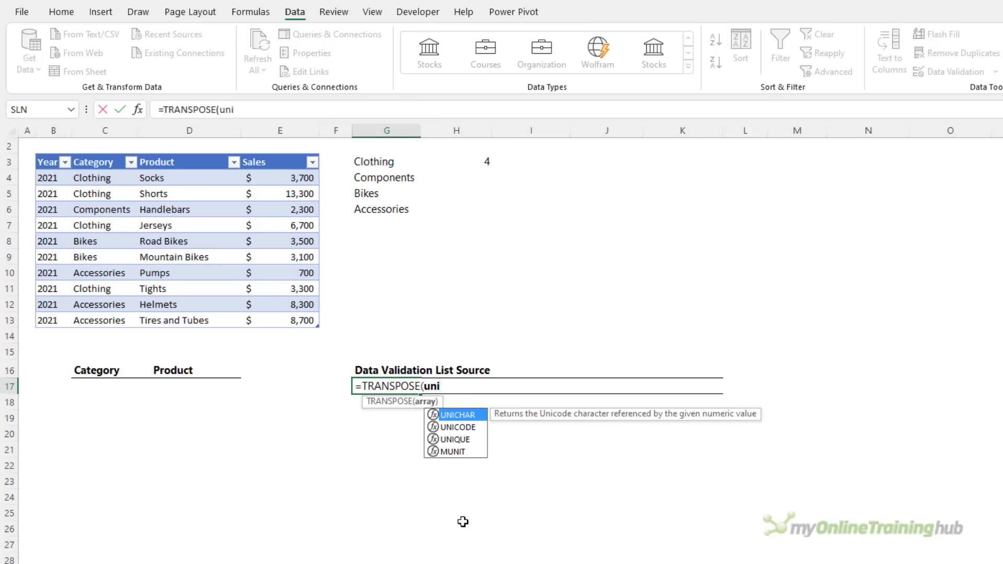
{"action": "type", "text": "q"}
{"action": "key", "text": "Tab"}
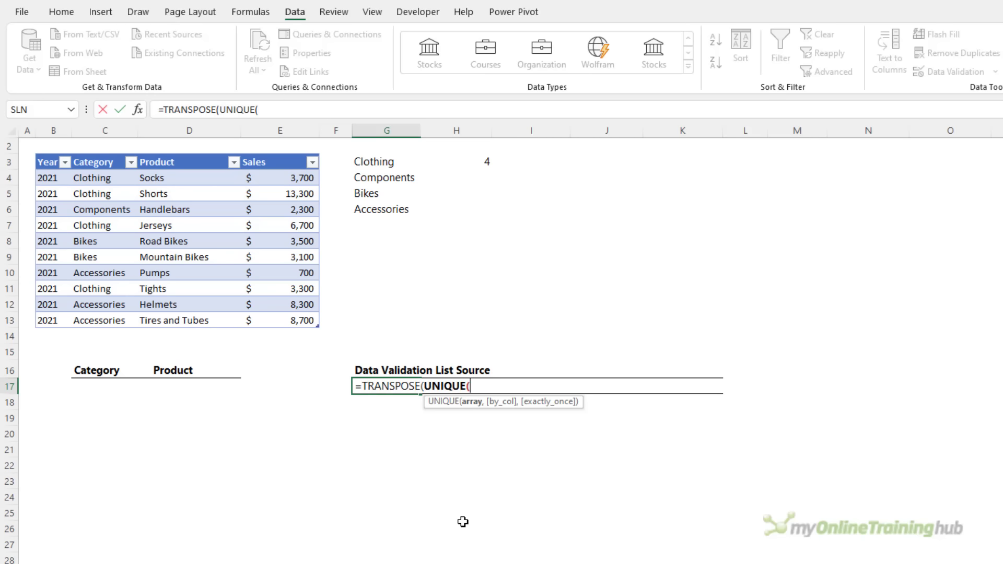
{"action": "left_click", "coordinate": [104, 154]}
{"action": "type", "text": "))"}
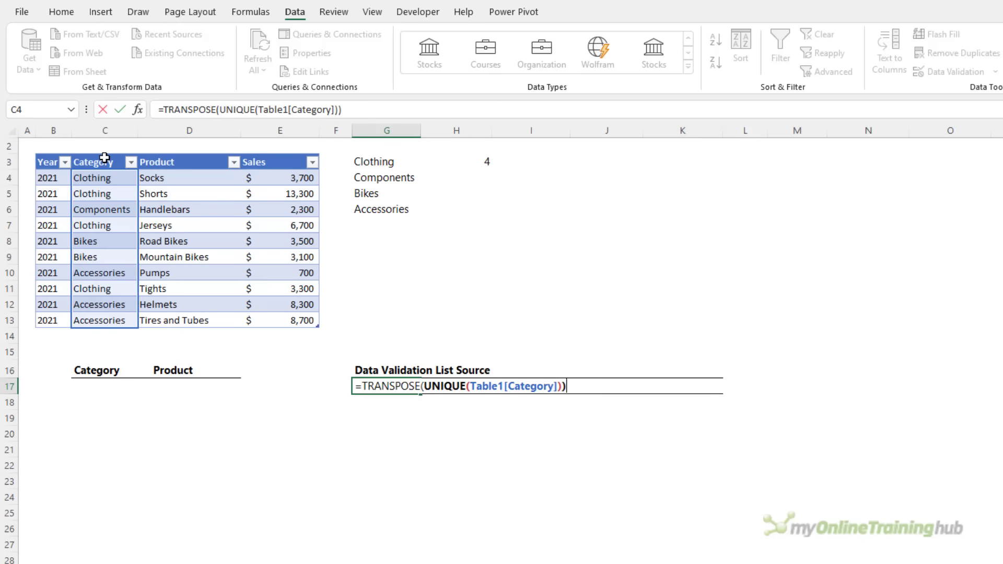
{"action": "key", "text": "Return"}
{"action": "key", "text": "Up"}
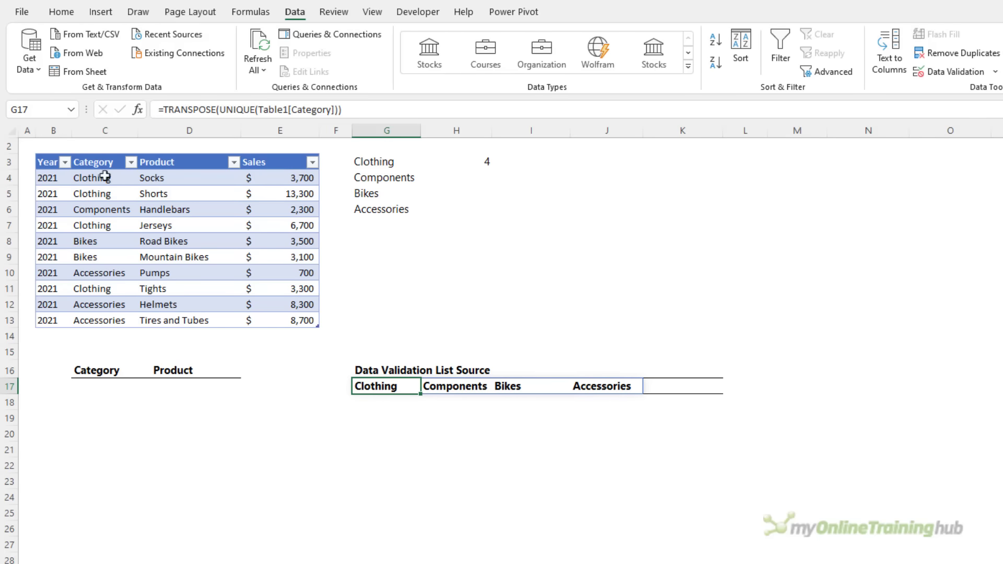
Give C17 List data validation with source =$G$17#.
{"action": "left_click", "coordinate": [109, 385]}
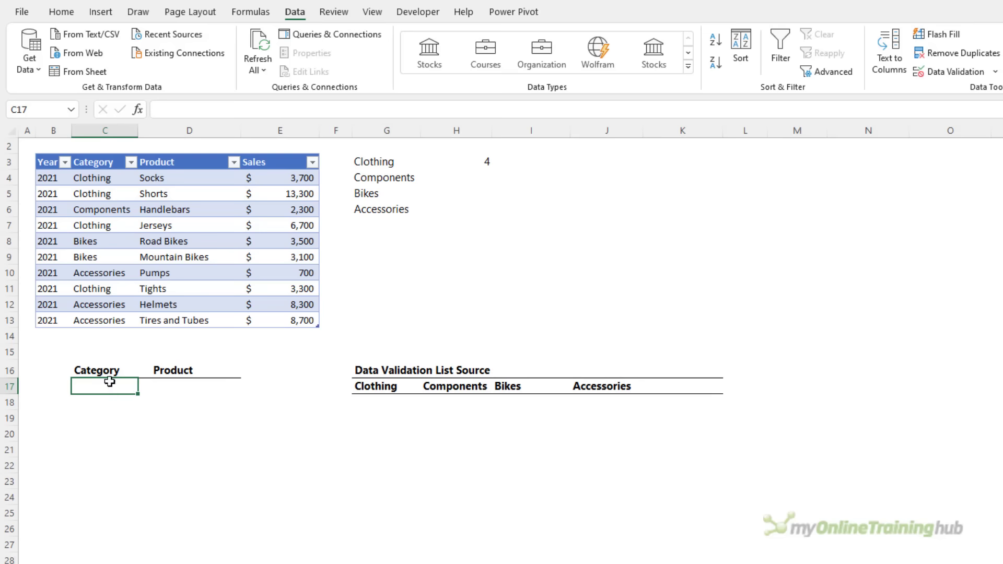
{"action": "left_click", "coordinate": [951, 76]}
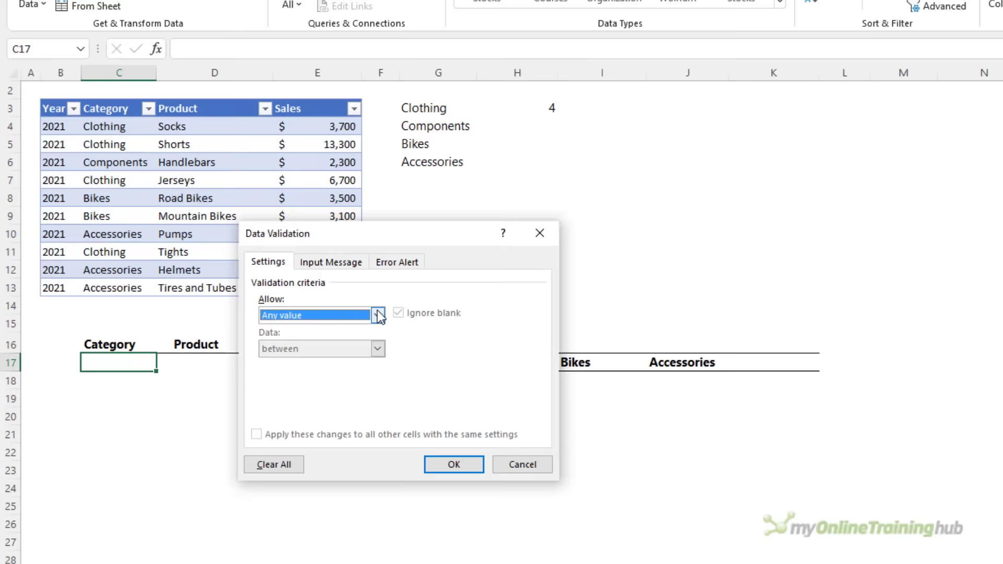
{"action": "left_click", "coordinate": [314, 346]}
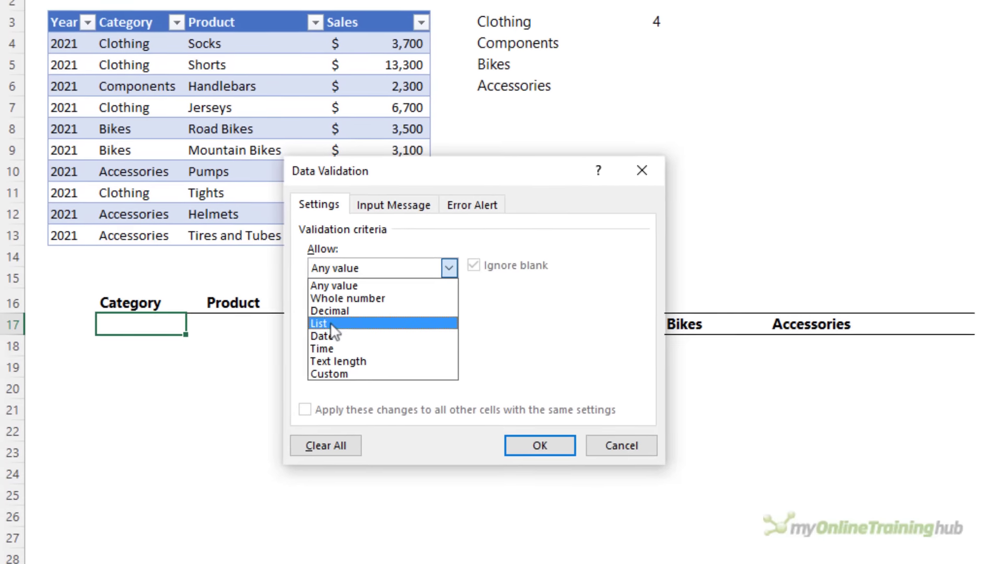
{"action": "left_click", "coordinate": [245, 389]}
{"action": "left_click", "coordinate": [333, 345]}
{"action": "left_click_drag", "start_coordinate": [403, 175], "coordinate": [189, 172]}
{"action": "left_click", "coordinate": [506, 320]}
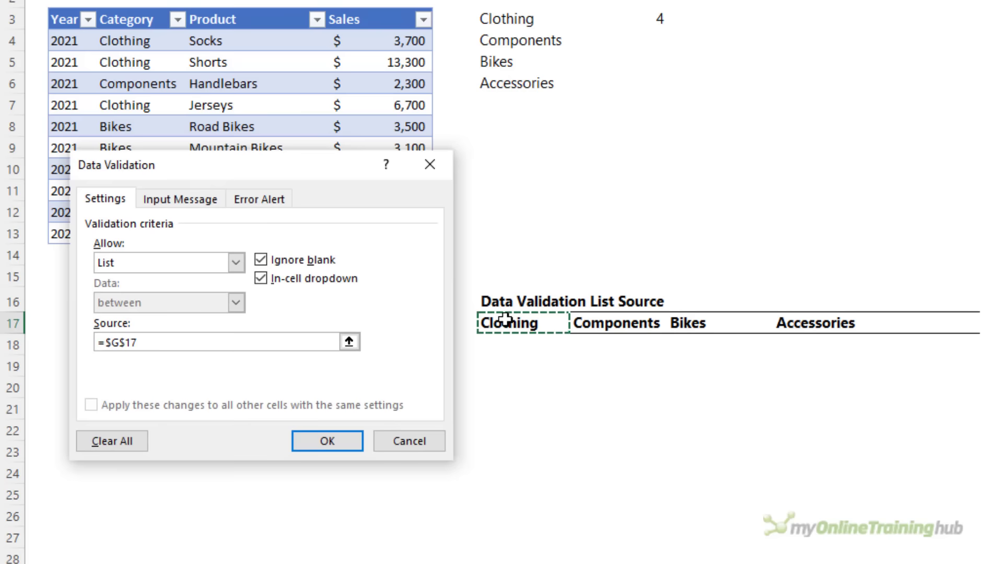
{"action": "type", "text": "#"}
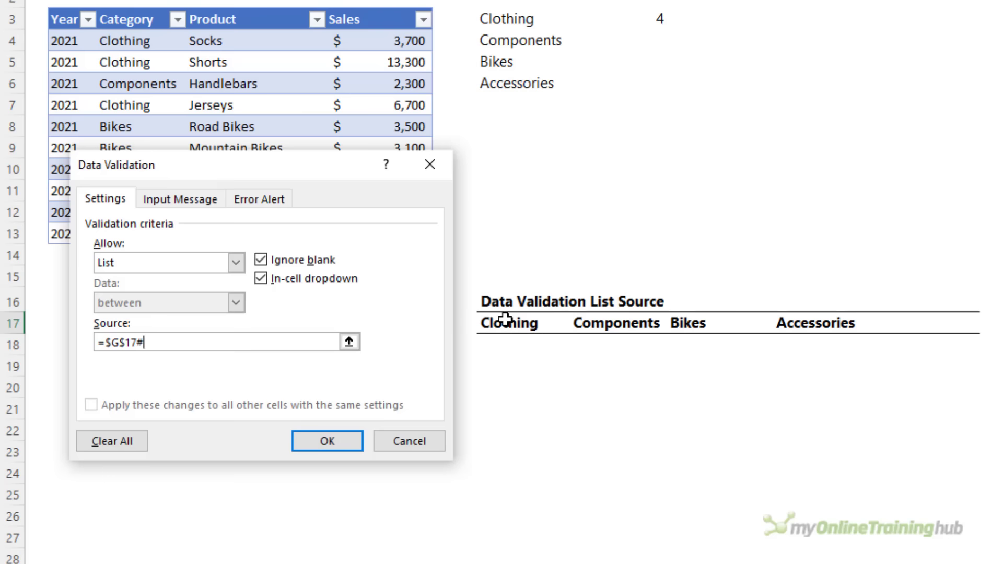
{"action": "left_click", "coordinate": [326, 440]}
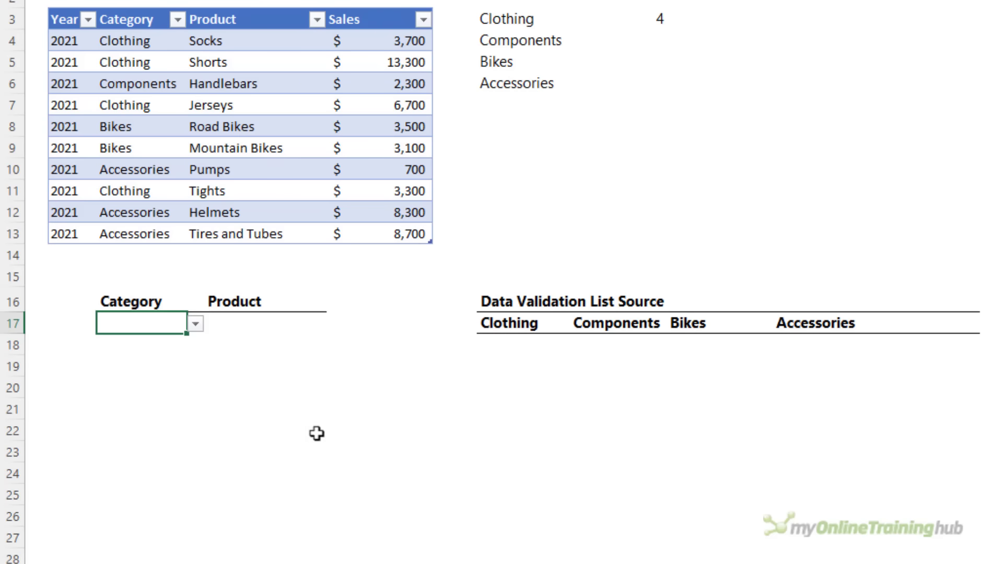
Pick Components, then Bikes, from C17's category dropdown.
{"action": "left_click", "coordinate": [197, 326]}
{"action": "left_click", "coordinate": [162, 353]}
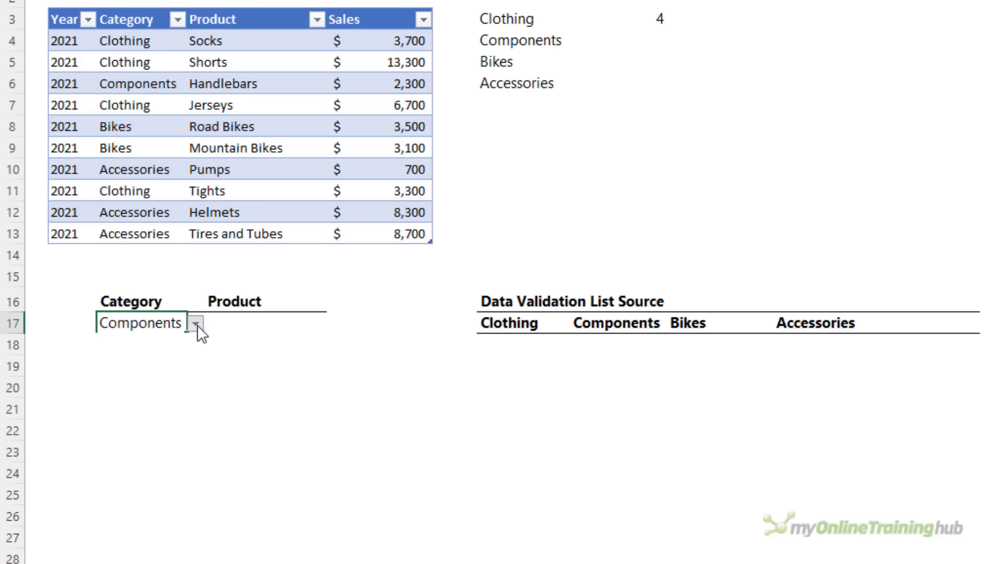
{"action": "left_click", "coordinate": [197, 325]}
{"action": "left_click", "coordinate": [149, 366]}
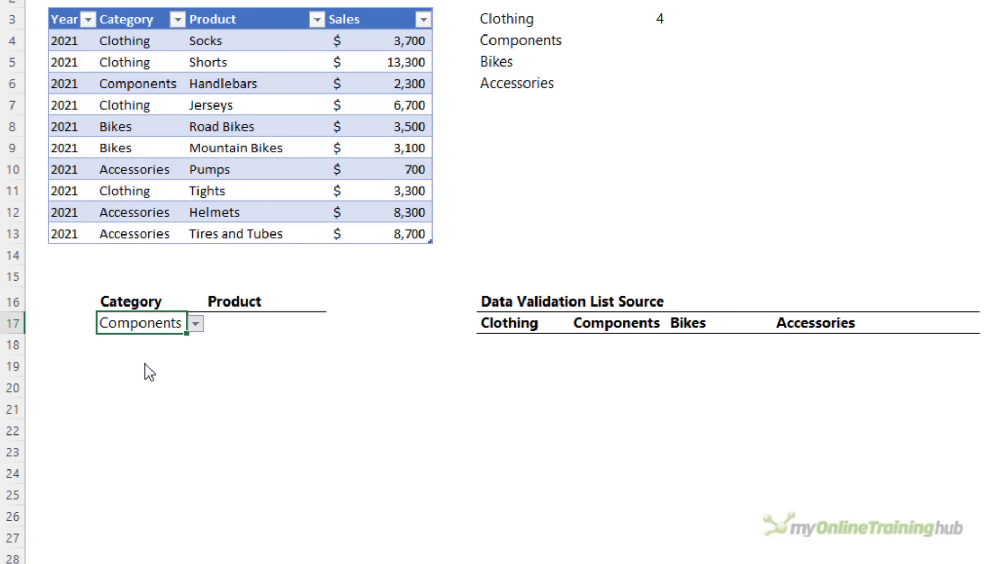
Change C13's category to Parts and confirm Parts now appears in C17's dropdown.
{"action": "left_click", "coordinate": [156, 233]}
{"action": "type", "text": "Parts"}
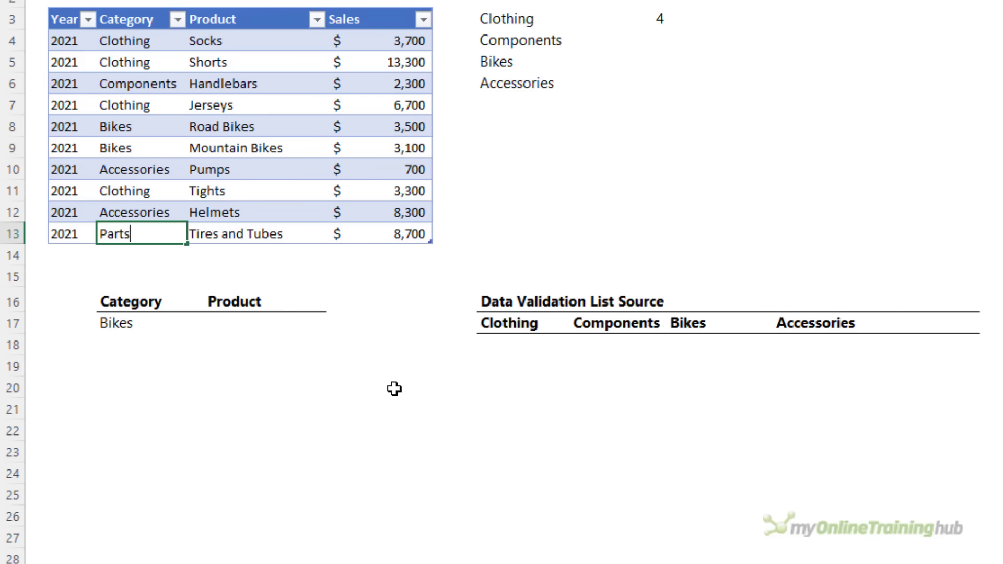
{"action": "key", "text": "Return"}
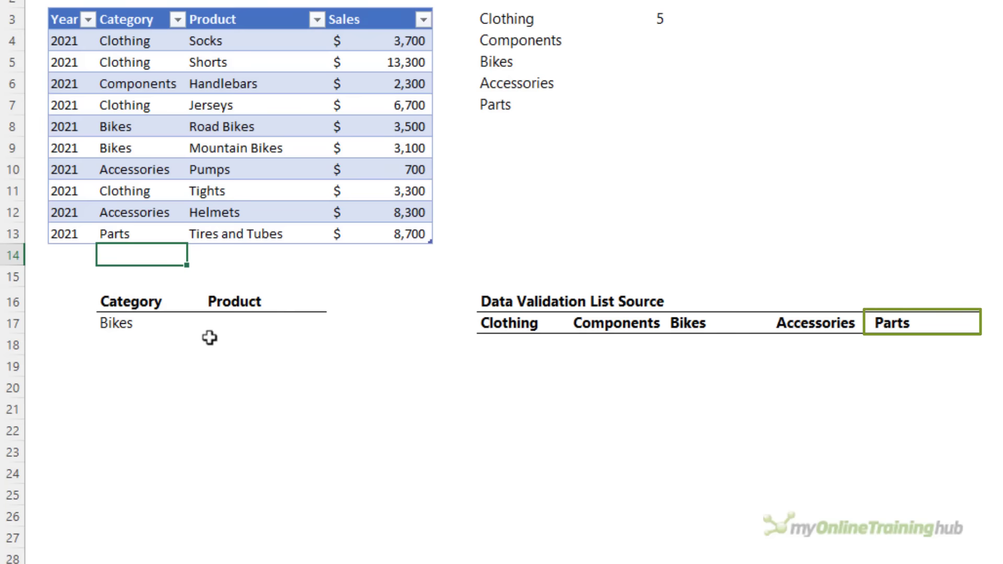
{"action": "left_click", "coordinate": [168, 326]}
{"action": "left_click", "coordinate": [195, 324]}
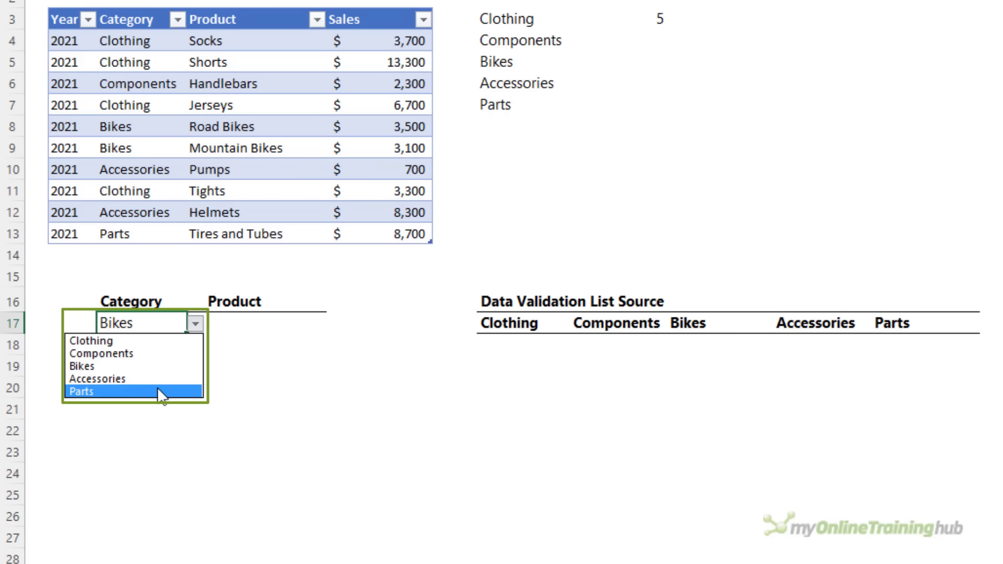
{"action": "key", "text": "Escape"}
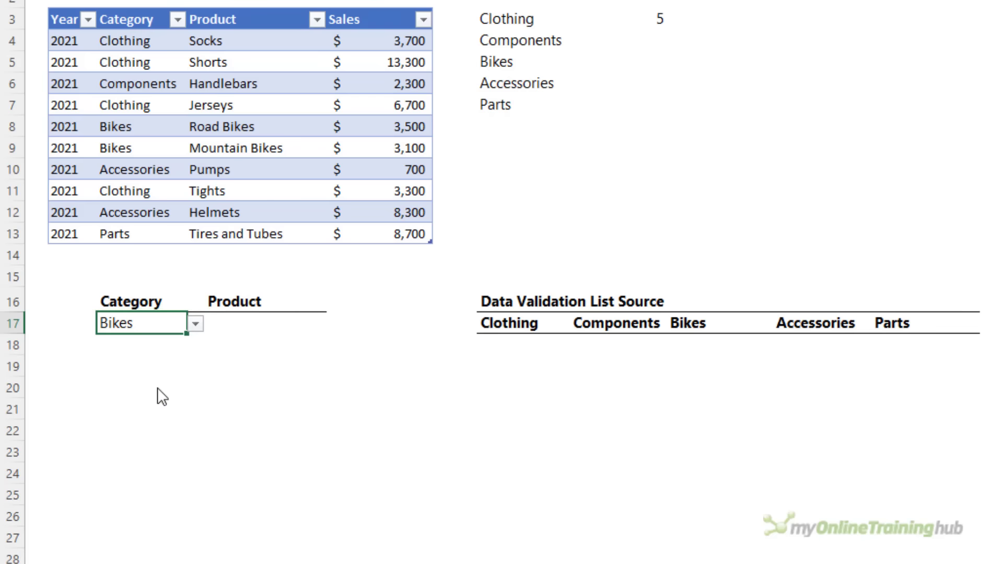
Enter =FILTER(Table1[Product],Table1[Category]=G17,"") in G18 to spill Clothing's products.
{"action": "left_click_drag", "start_coordinate": [480, 337], "coordinate": [767, 361]}
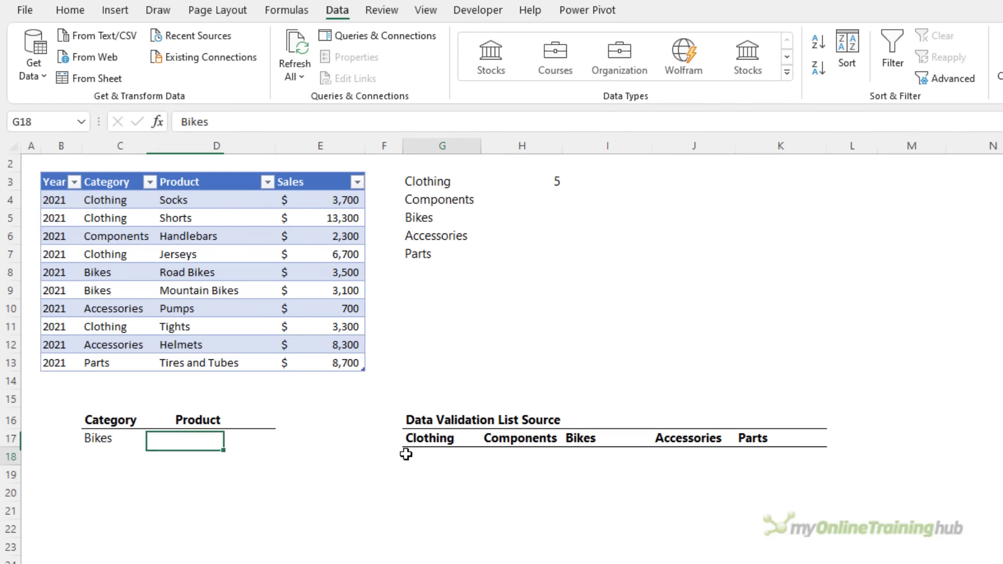
{"action": "left_click_drag", "start_coordinate": [648, 470], "coordinate": [731, 508]}
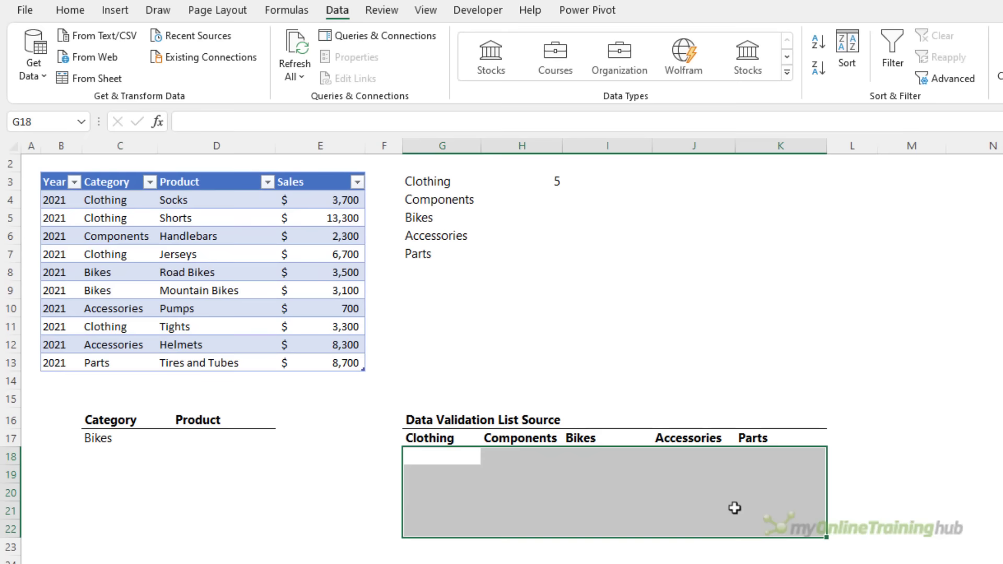
{"action": "left_click", "coordinate": [463, 463]}
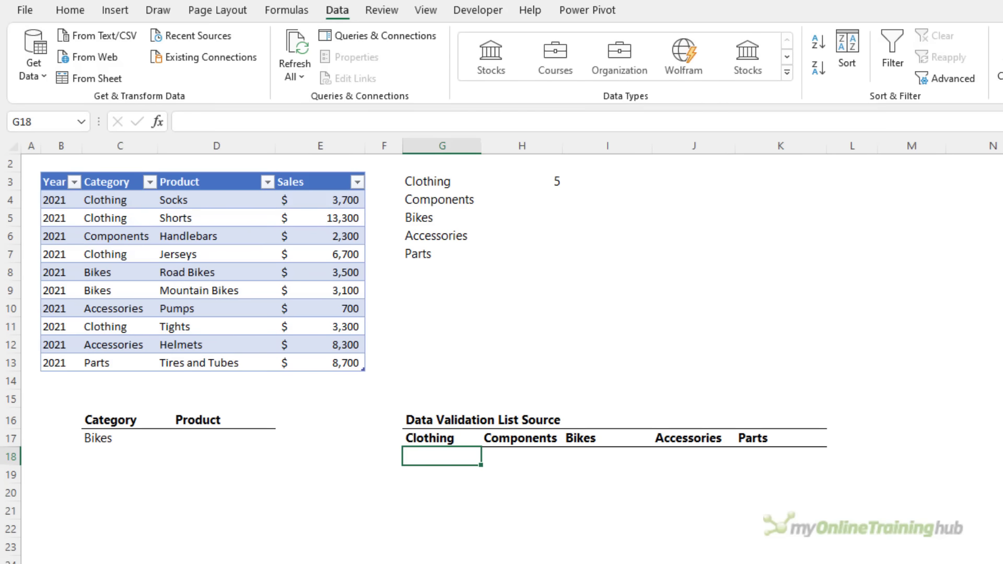
{"action": "type", "text": "=FILTER("}
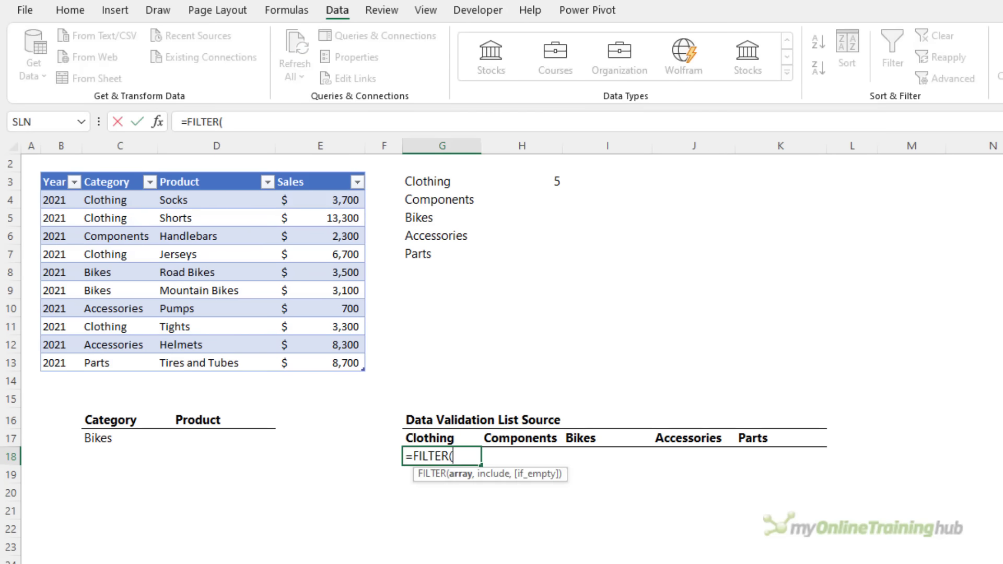
{"action": "left_click", "coordinate": [190, 172]}
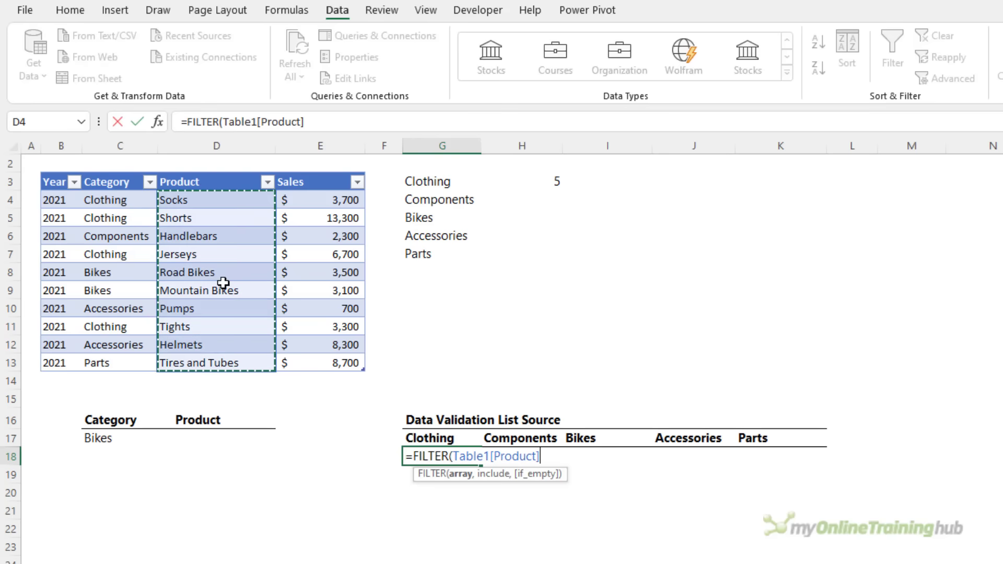
{"action": "type", "text": ","}
{"action": "left_click", "coordinate": [124, 174]}
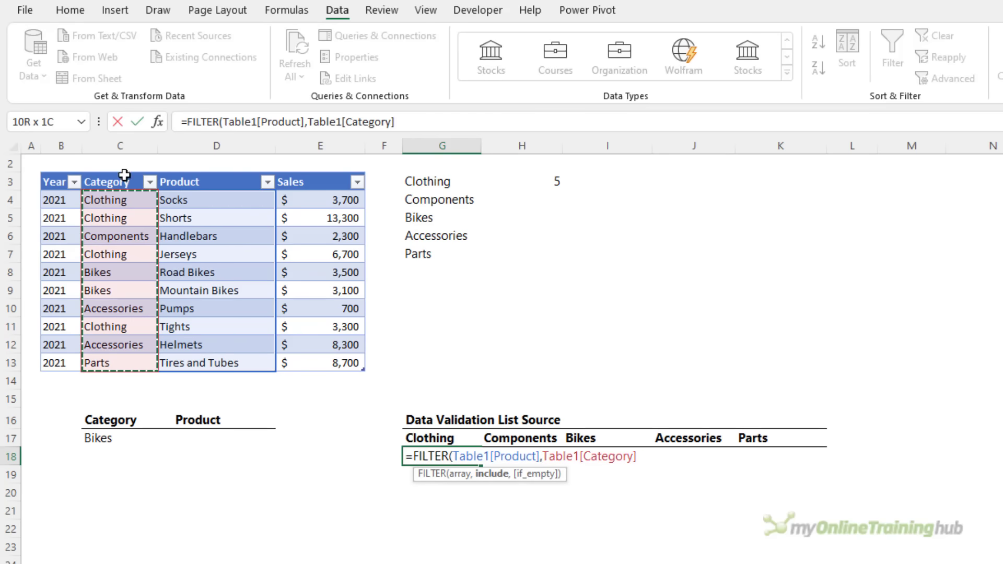
{"action": "type", "text": "="}
{"action": "left_click", "coordinate": [426, 437]}
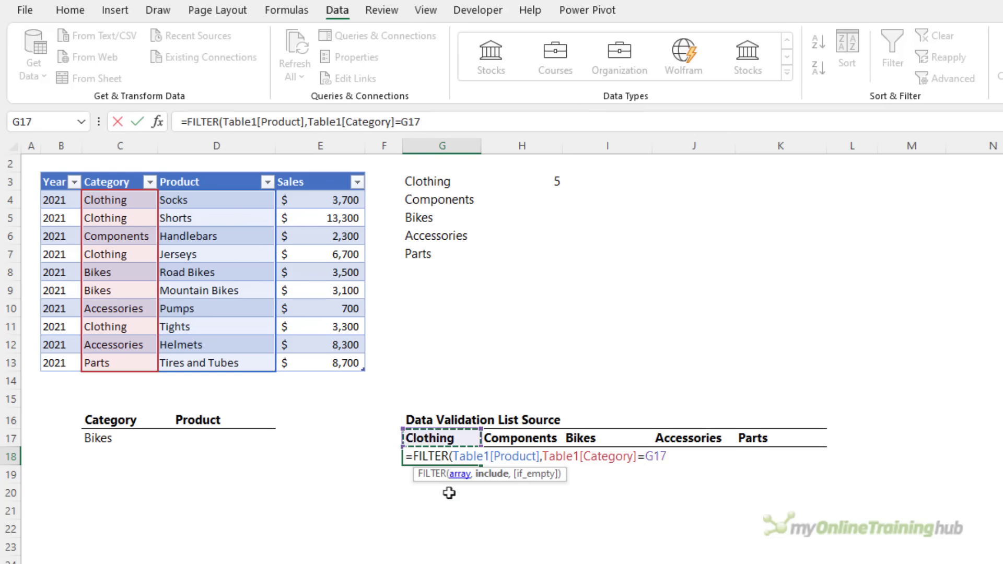
{"action": "type", "text": ","}
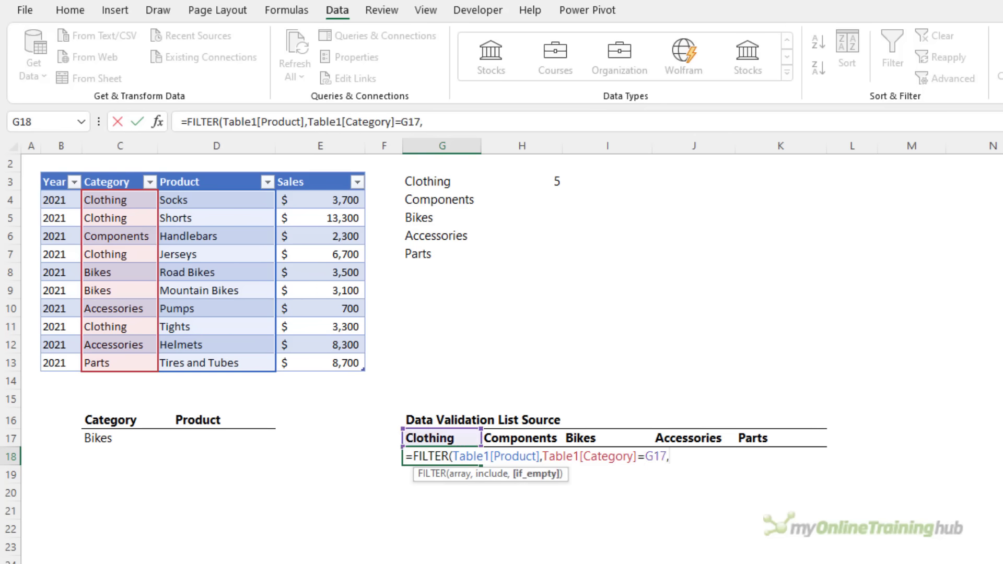
{"action": "type", "text": "\"\")"}
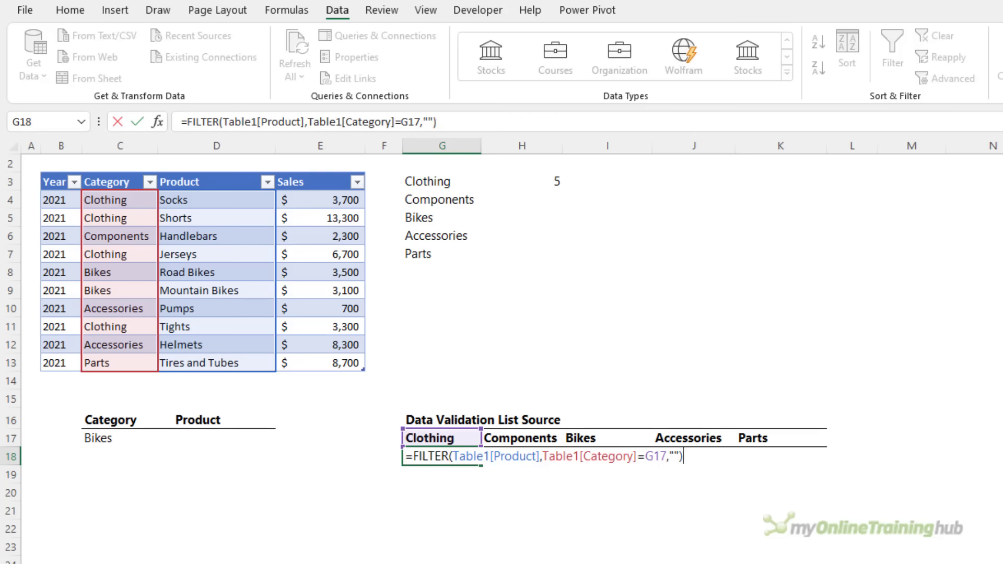
{"action": "key", "text": "ctrl+Return"}
Copy the G18 FILTER formula across H18:N18 under the other category headings.
{"action": "key", "text": "ctrl+c"}
{"action": "left_click_drag", "start_coordinate": [536, 457], "coordinate": [968, 465]}
{"action": "key", "text": "ctrl+v"}
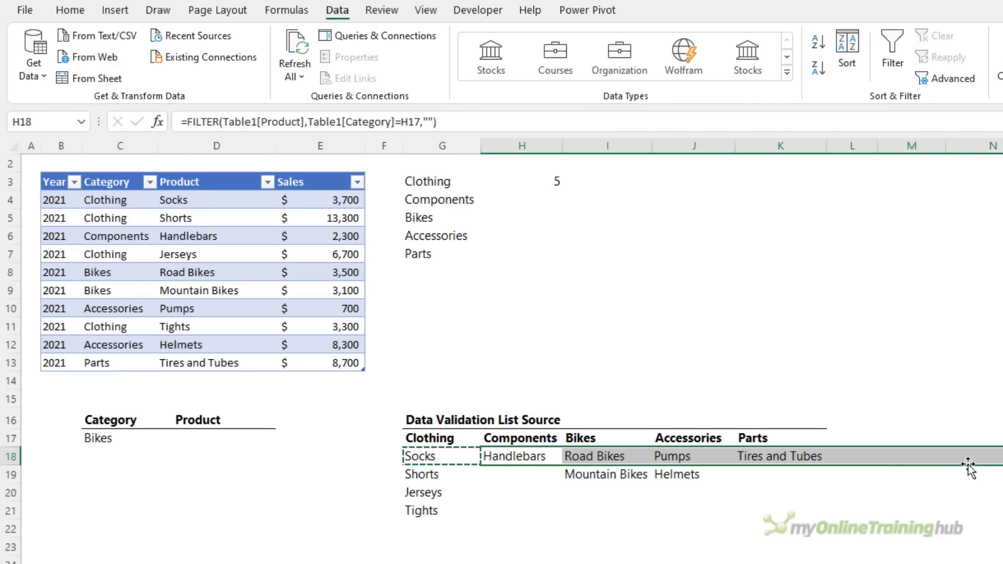
{"action": "key", "text": "Escape"}
{"action": "left_click", "coordinate": [516, 456]}
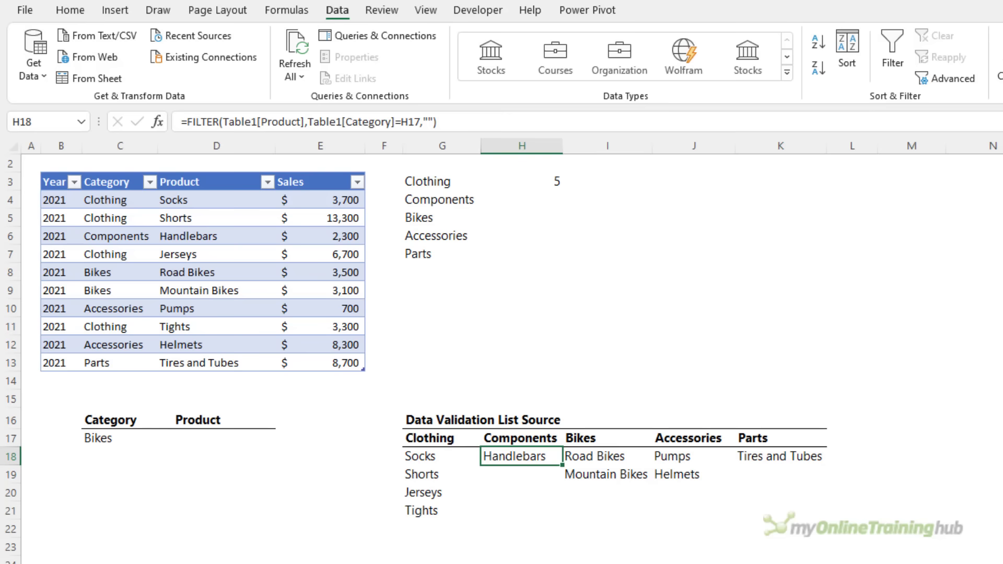
Enter =XLOOKUP(C17,G17:N17,G18:N18) in D17 to return the chosen category's product.
{"action": "left_click", "coordinate": [195, 440]}
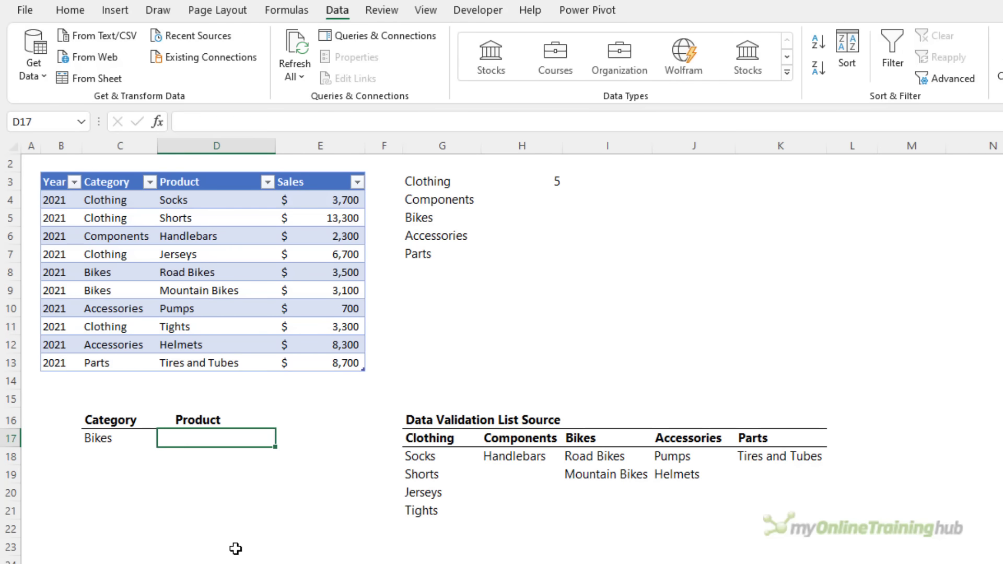
{"action": "type", "text": "="}
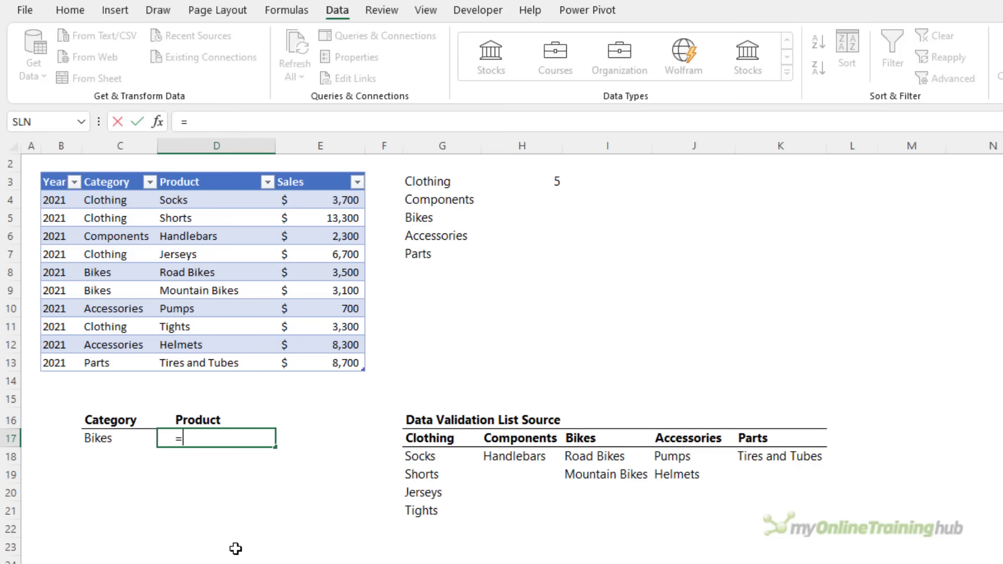
{"action": "type", "text": "xl"}
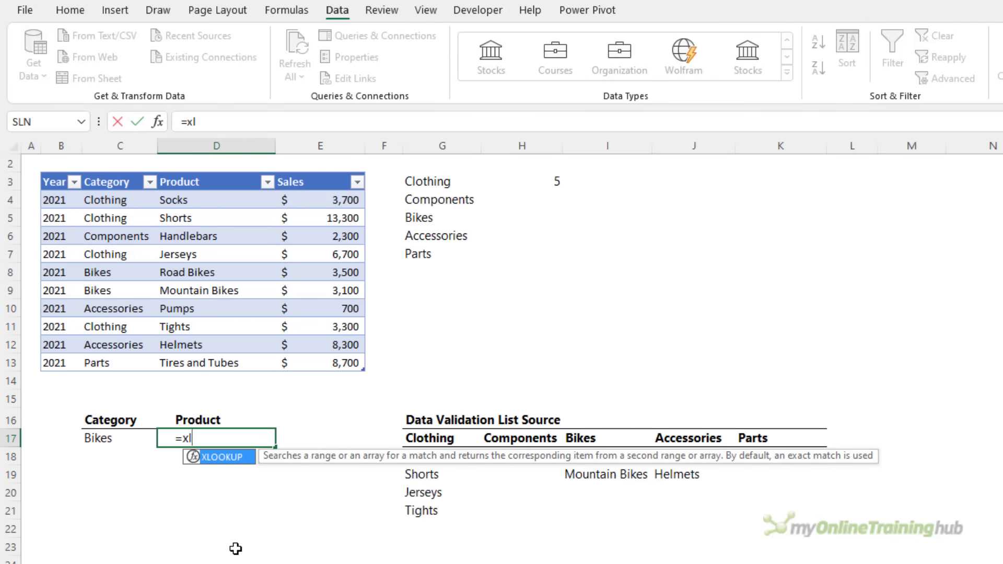
{"action": "key", "text": "Tab"}
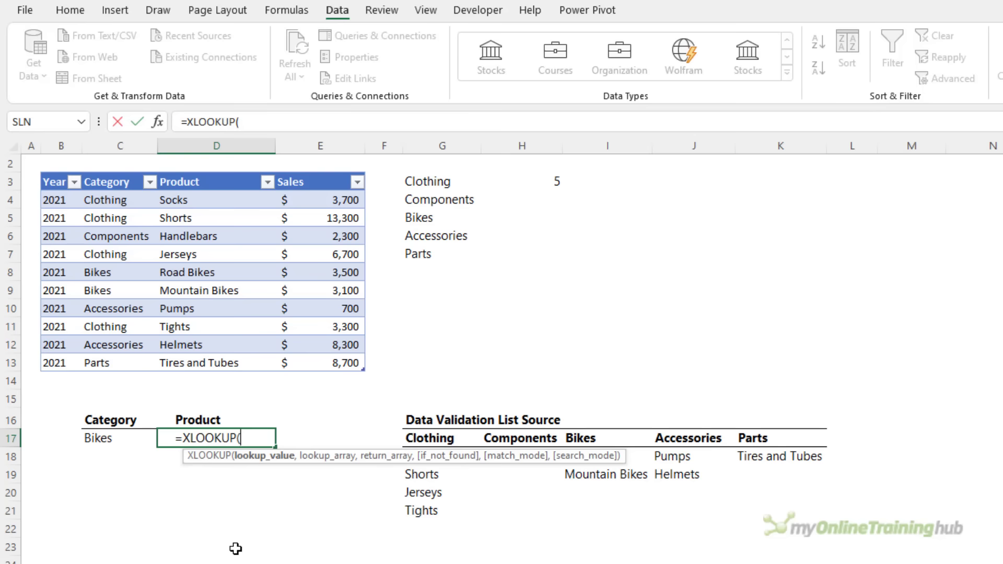
{"action": "left_click", "coordinate": [110, 444]}
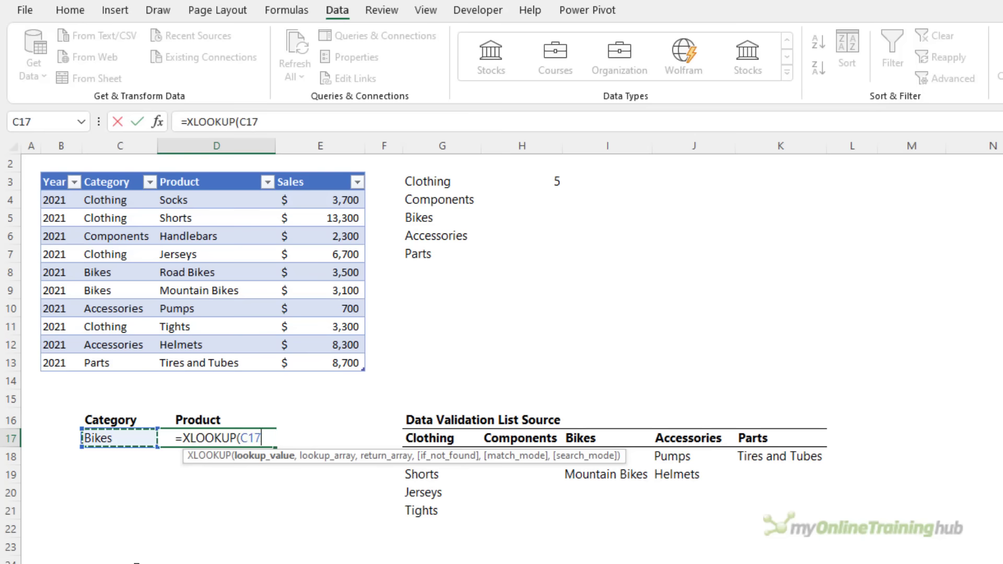
{"action": "type", "text": ","}
{"action": "left_click_drag", "start_coordinate": [414, 443], "coordinate": [963, 442]}
{"action": "type", "text": ","}
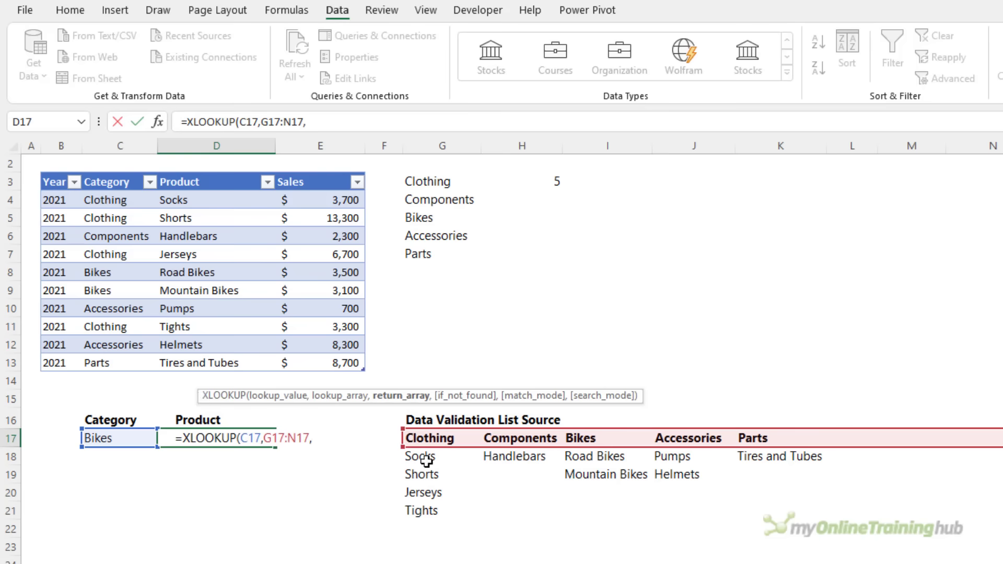
{"action": "left_click", "coordinate": [427, 460]}
{"action": "left_click_drag", "start_coordinate": [427, 459], "coordinate": [980, 470]}
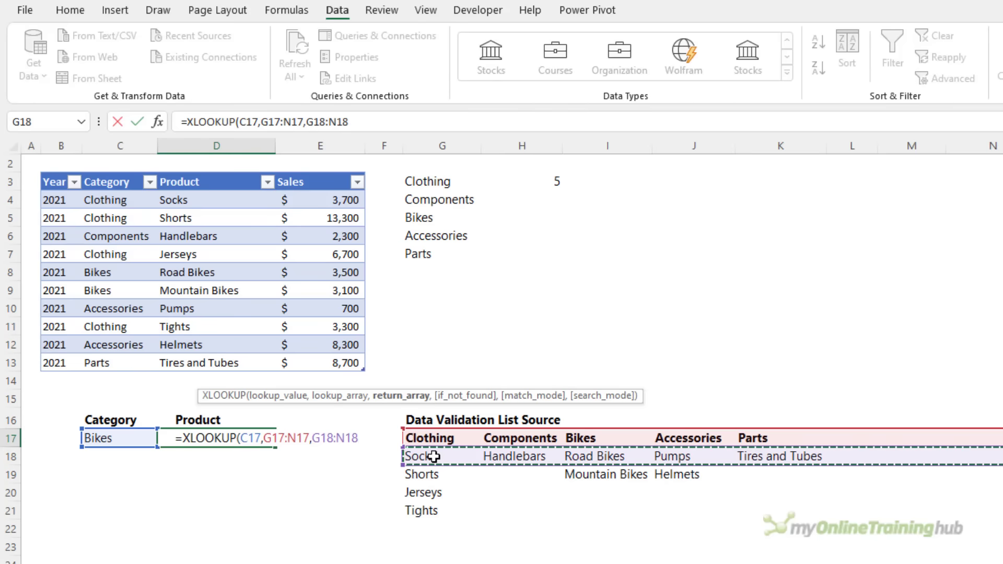
{"action": "left_click_drag", "start_coordinate": [433, 456], "coordinate": [992, 458]}
{"action": "type", "text": ")"}
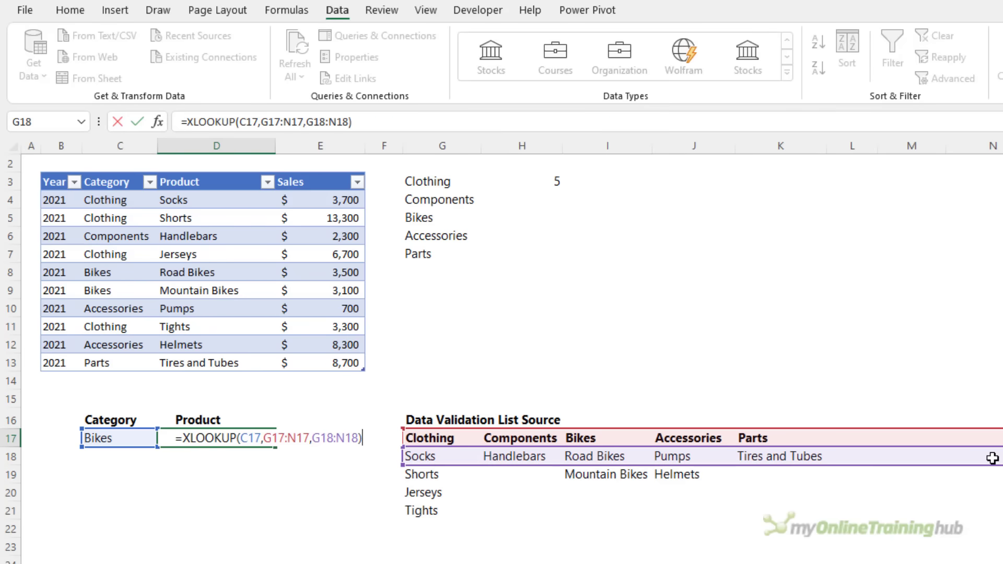
{"action": "key", "text": "Return"}
{"action": "key", "text": "Up"}
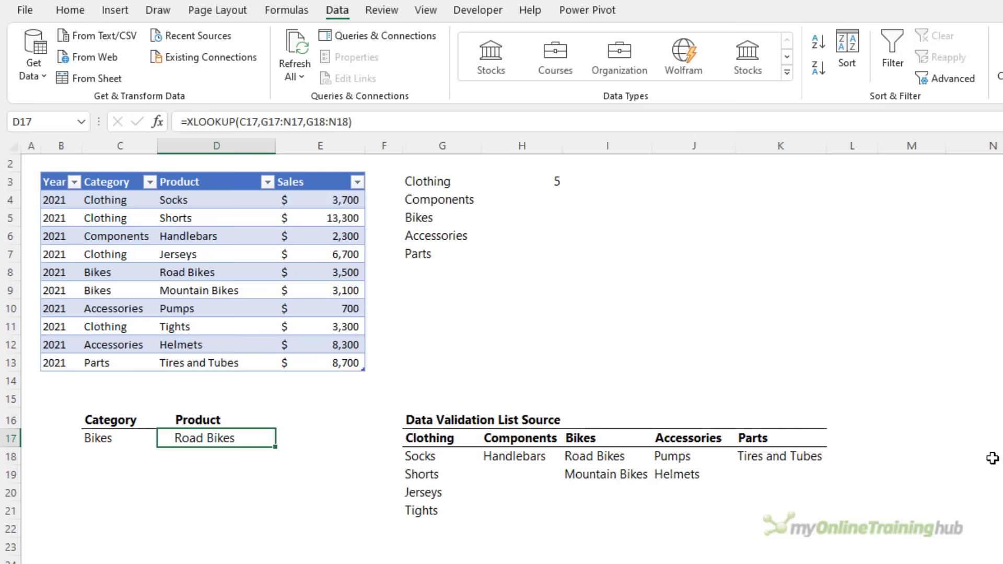
Add the # spill operator to the XLOOKUP return range so all products spill.
{"action": "key", "text": "F2"}
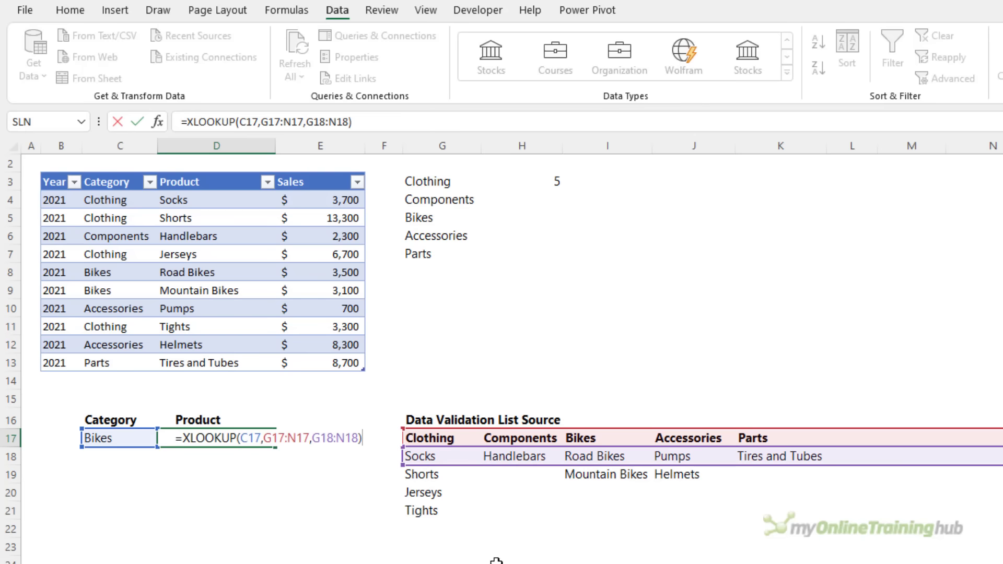
{"action": "type", "text": "#"}
{"action": "key", "text": "Return"}
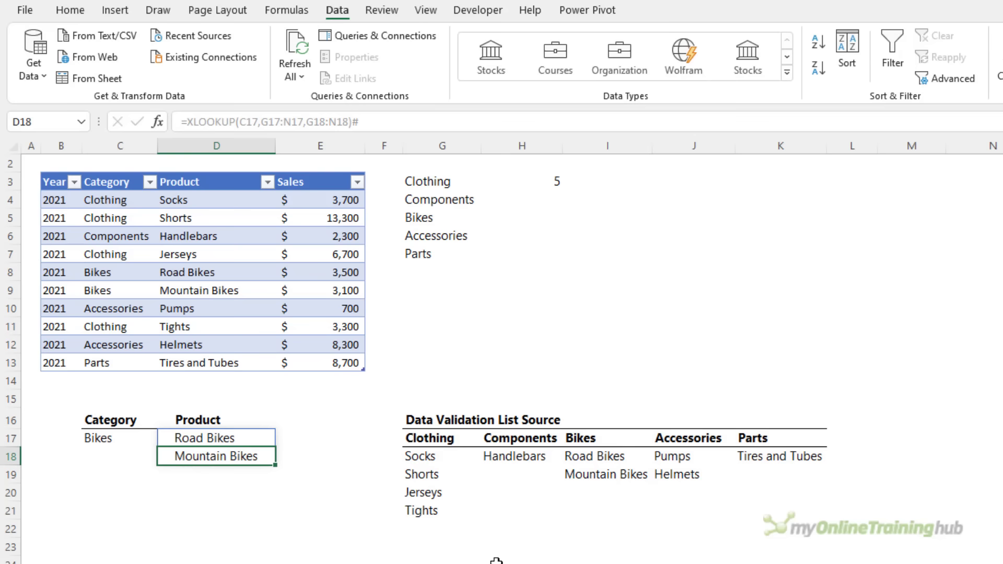
{"action": "key", "text": "Up"}
Set C17 to Clothing, then select D17's XLOOKUP formula text in edit mode.
{"action": "left_click", "coordinate": [128, 438]}
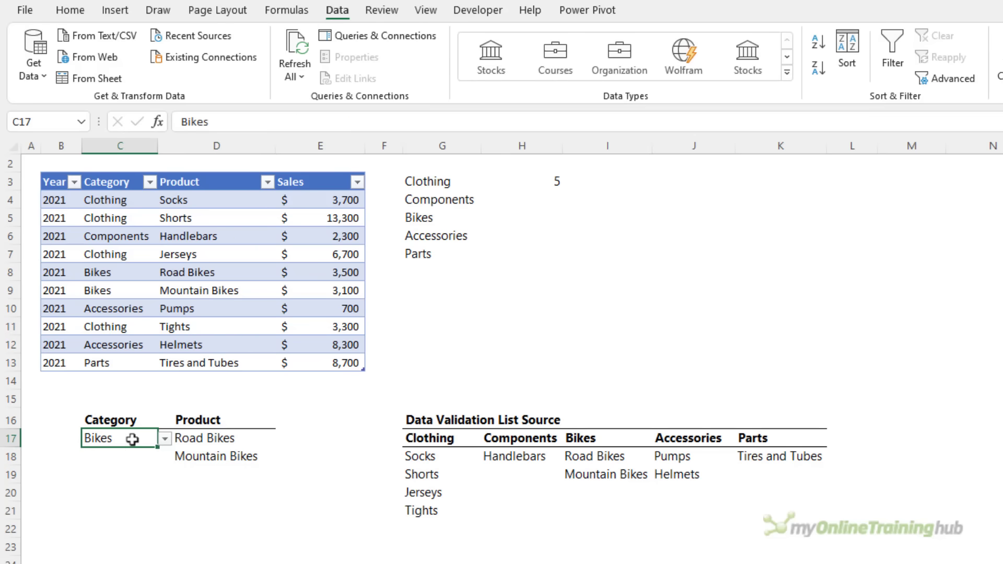
{"action": "left_click", "coordinate": [165, 439]}
{"action": "left_click", "coordinate": [105, 453]}
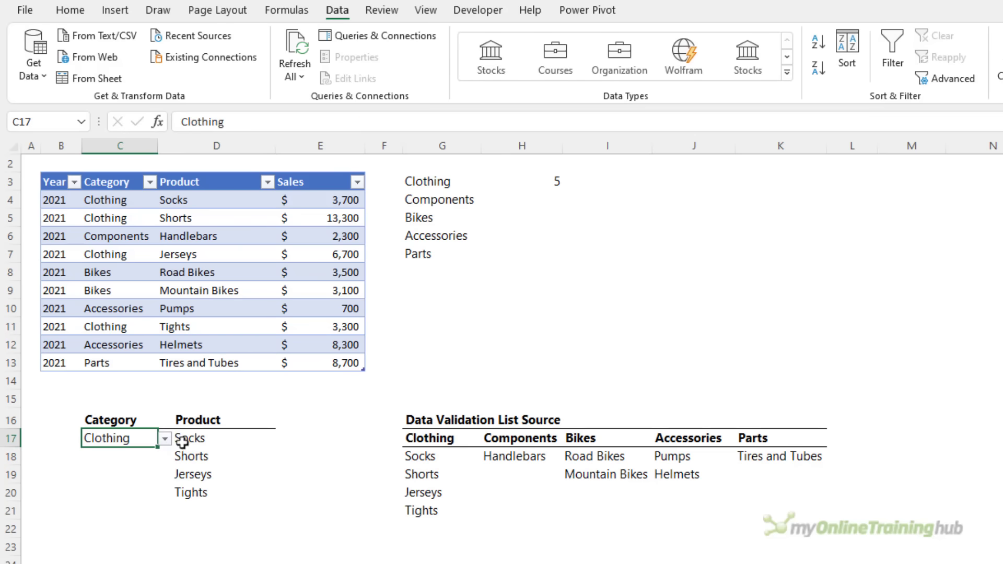
{"action": "left_click", "coordinate": [226, 436]}
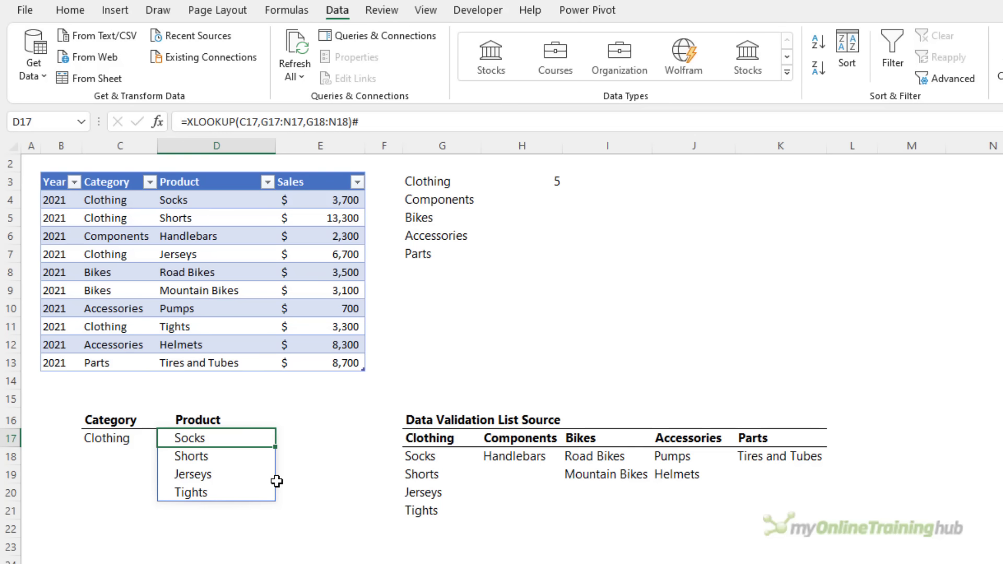
{"action": "key", "text": "F2"}
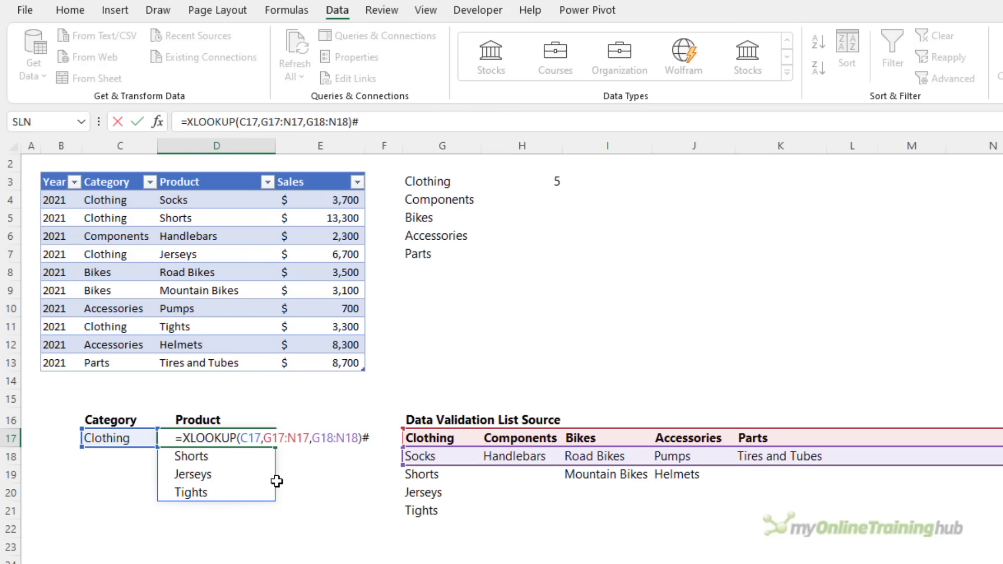
{"action": "key", "text": "shift+Home"}
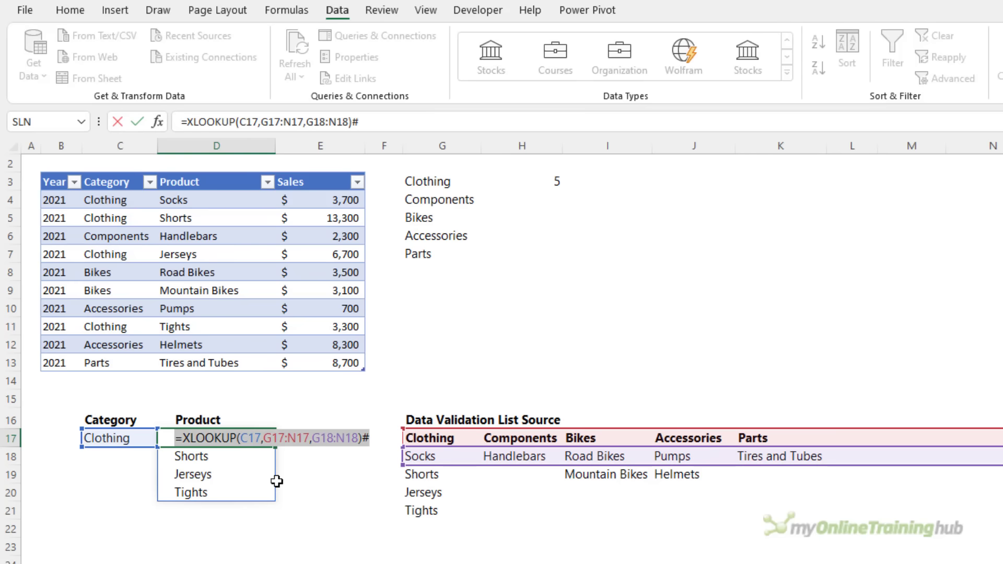
{"action": "key", "text": "Escape"}
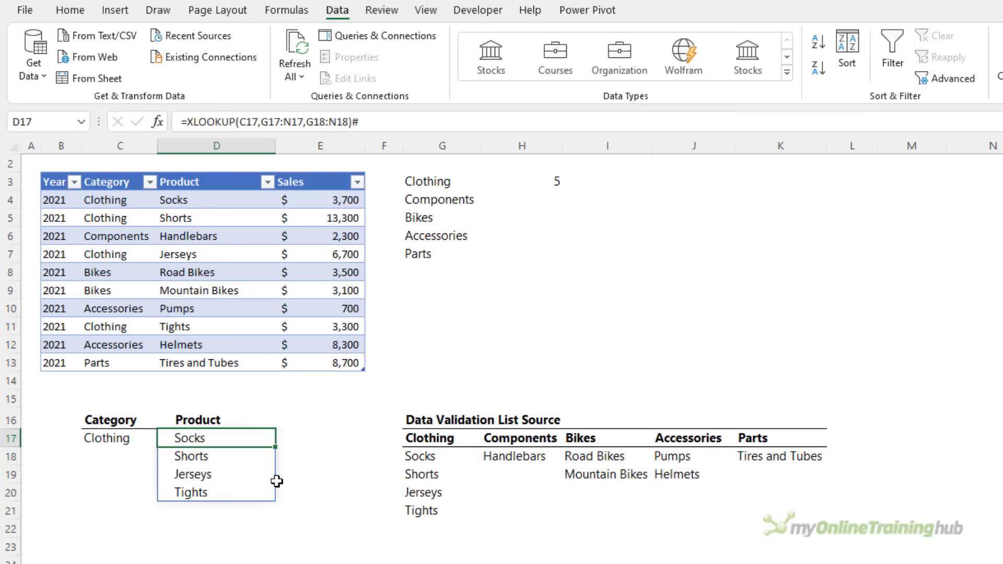
Clear D17 and validate it as a List with source =XLOOKUP($C$17,$G$17:$N$17,$G$18:$N$18)#.
{"action": "key", "text": "Delete"}
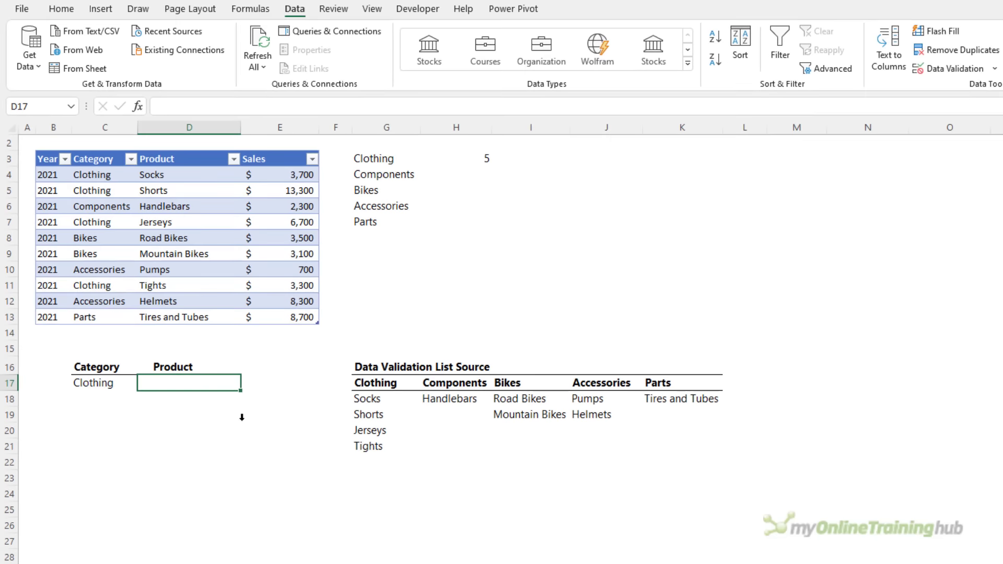
{"action": "left_click", "coordinate": [944, 68]}
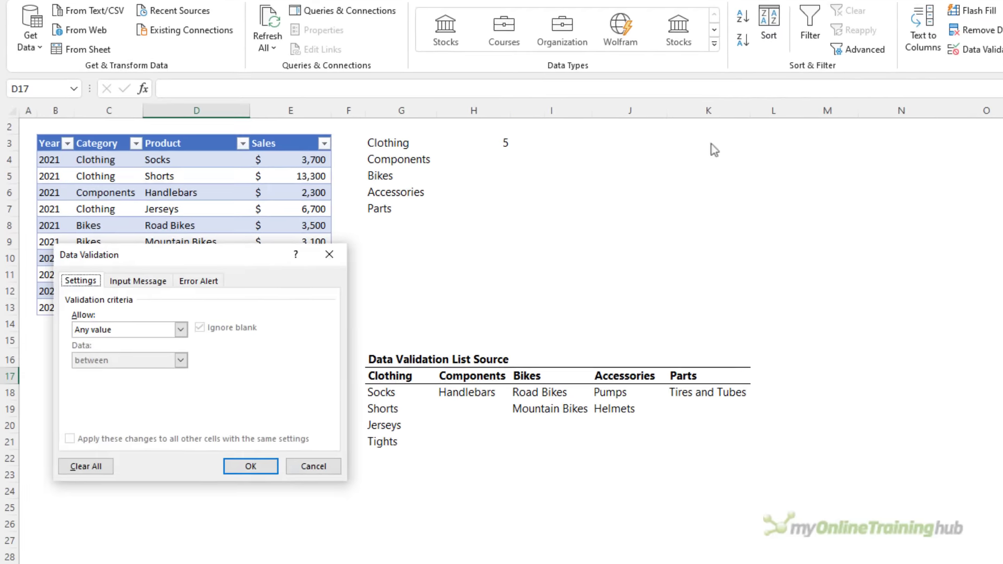
{"action": "left_click", "coordinate": [181, 329]}
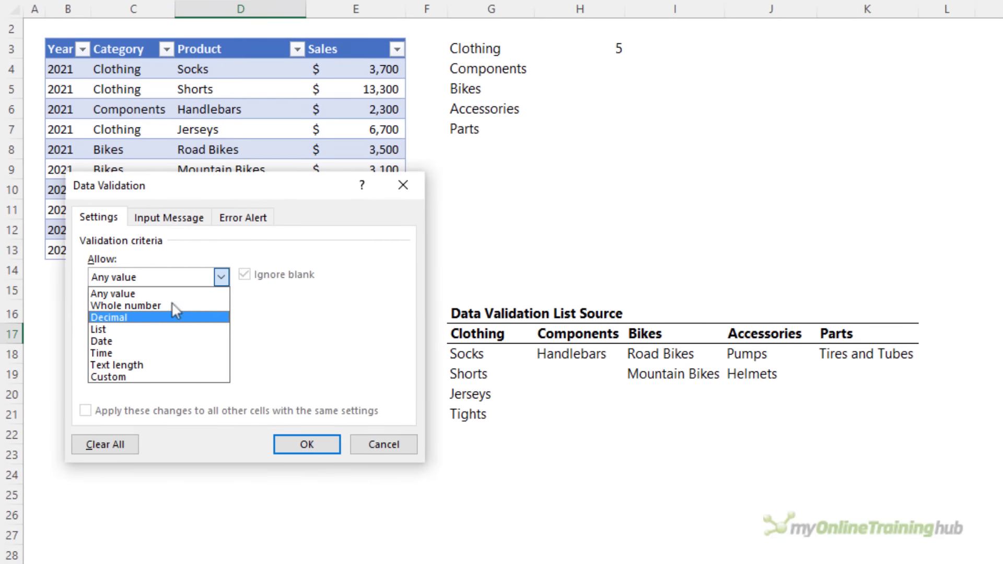
{"action": "left_click", "coordinate": [94, 372]}
{"action": "left_click", "coordinate": [115, 394]}
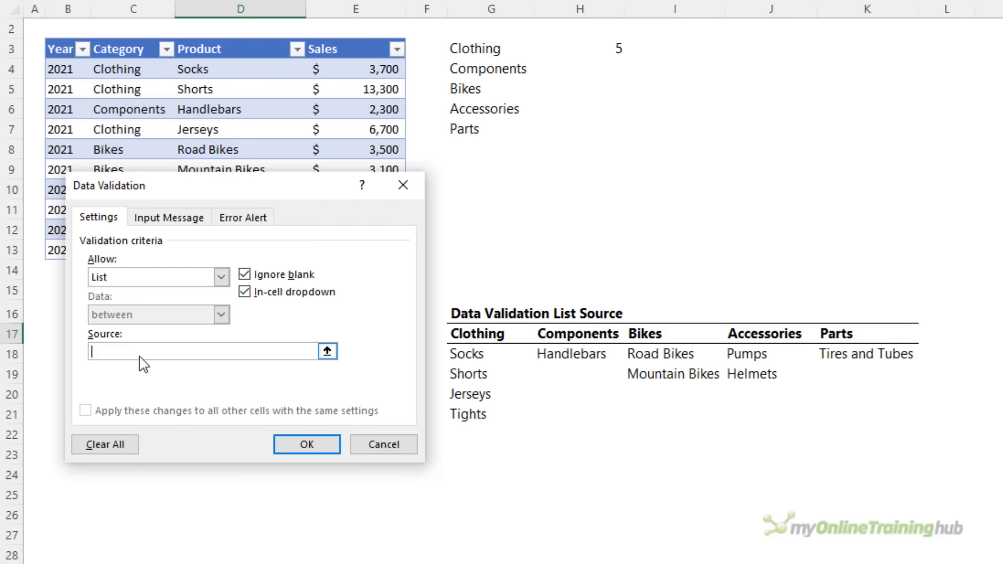
{"action": "key", "text": "ctrl+v"}
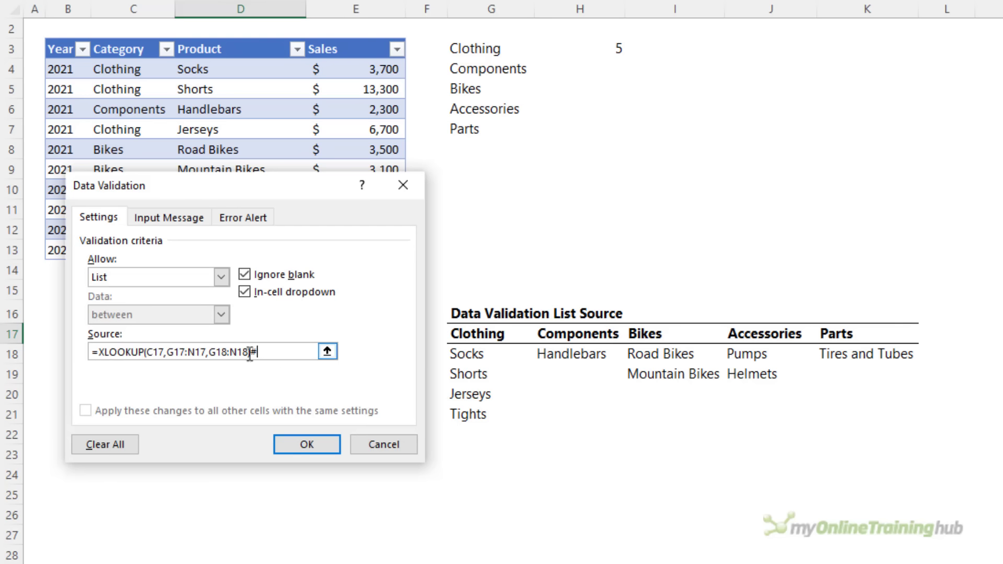
{"action": "left_click_drag", "start_coordinate": [253, 351], "coordinate": [146, 352]}
{"action": "key", "text": "F4"}
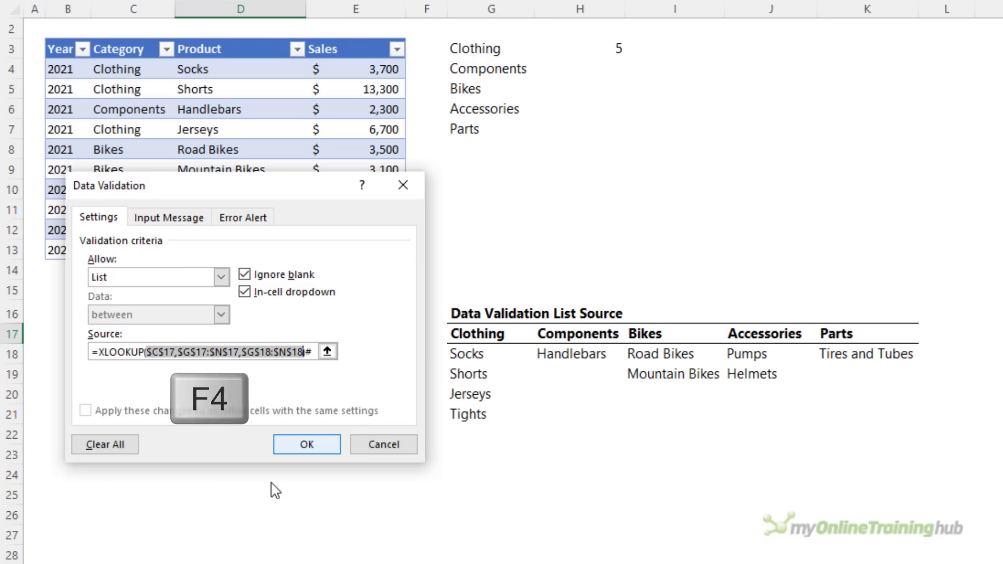
{"action": "left_click", "coordinate": [308, 443]}
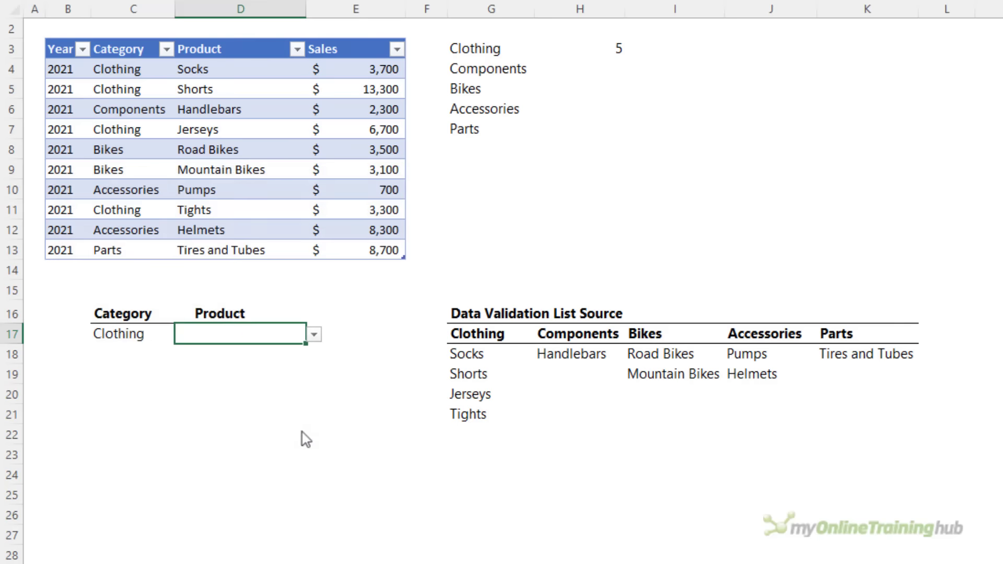
Pick Shorts as the product, then switch to Components and choose Handlebars.
{"action": "left_click", "coordinate": [315, 334]}
{"action": "left_click", "coordinate": [254, 360]}
{"action": "left_click", "coordinate": [144, 336]}
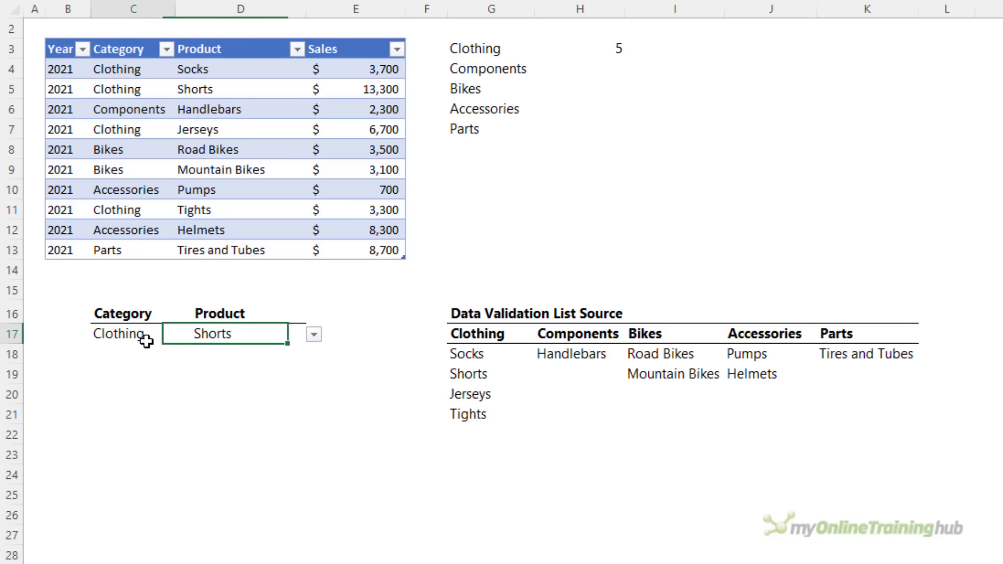
{"action": "left_click", "coordinate": [182, 334]}
{"action": "left_click", "coordinate": [141, 359]}
{"action": "left_click", "coordinate": [249, 334]}
{"action": "left_click", "coordinate": [314, 335]}
{"action": "left_click", "coordinate": [286, 350]}
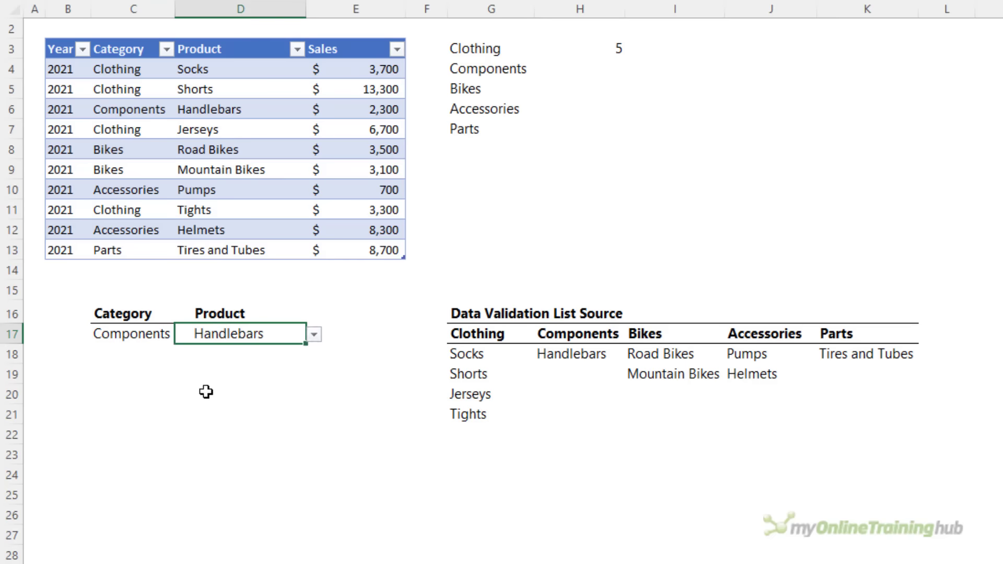
Enter =XLOOKUP(C17,G17#,G18:K18)# in D19.
{"action": "left_click", "coordinate": [253, 381]}
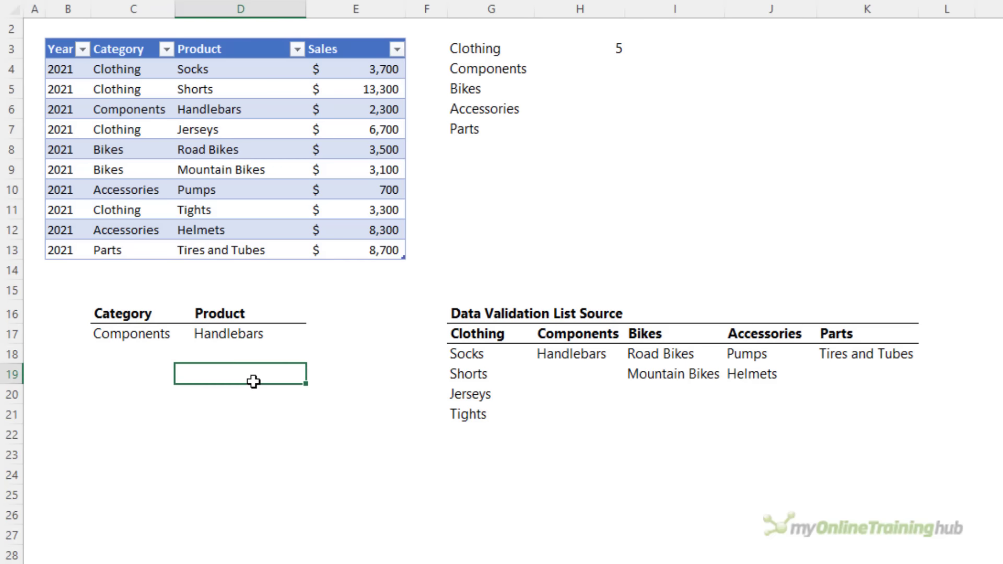
{"action": "type", "text": "=xl"}
{"action": "key", "text": "Tab"}
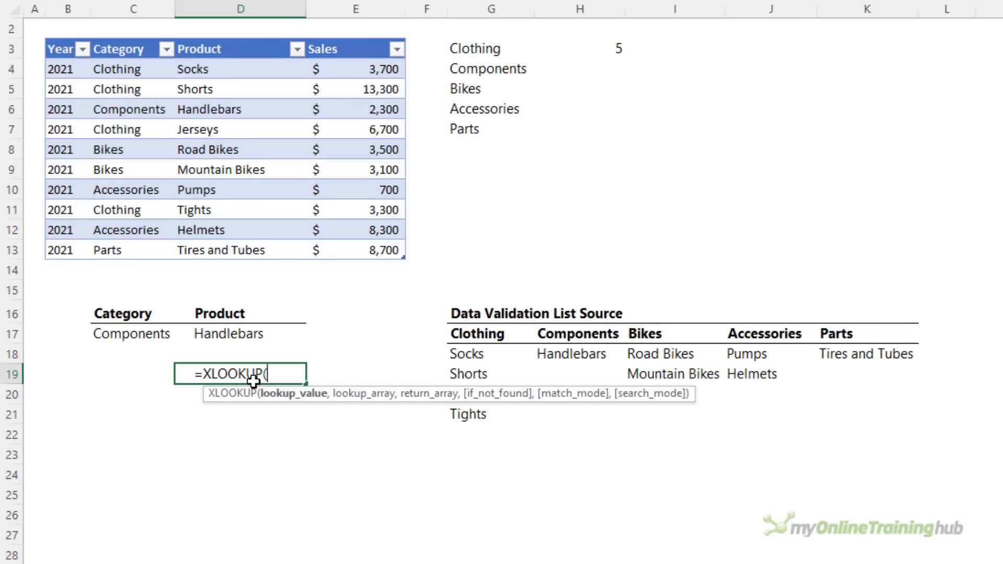
{"action": "left_click", "coordinate": [132, 335]}
{"action": "type", "text": ","}
{"action": "left_click", "coordinate": [487, 334]}
{"action": "type", "text": "#"}
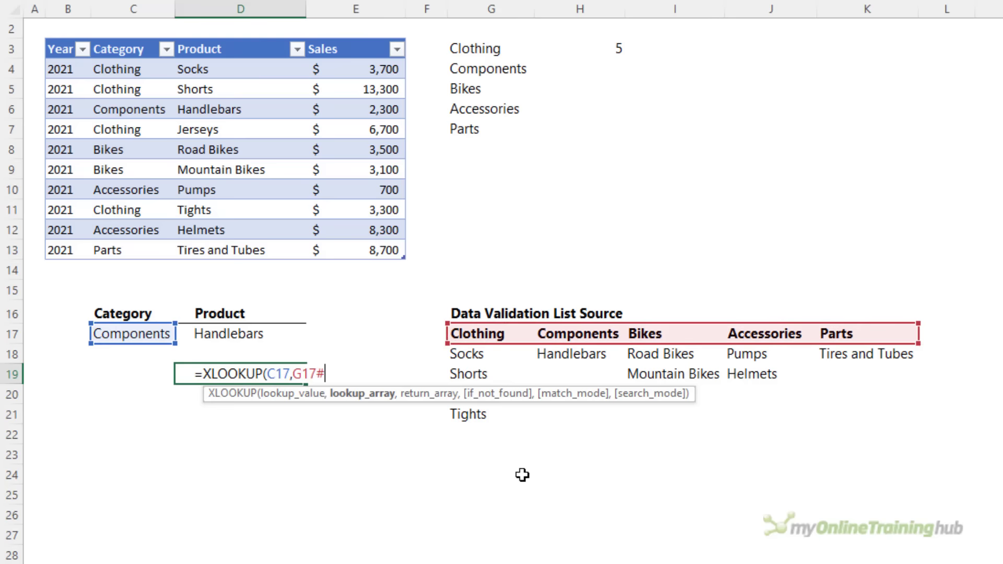
{"action": "type", "text": ","}
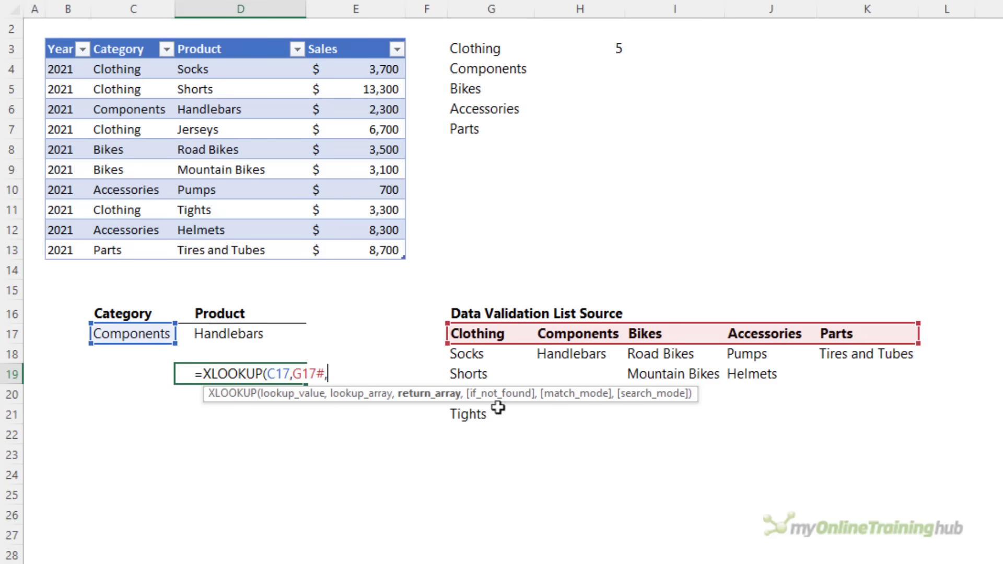
{"action": "left_click_drag", "start_coordinate": [478, 353], "coordinate": [857, 342]}
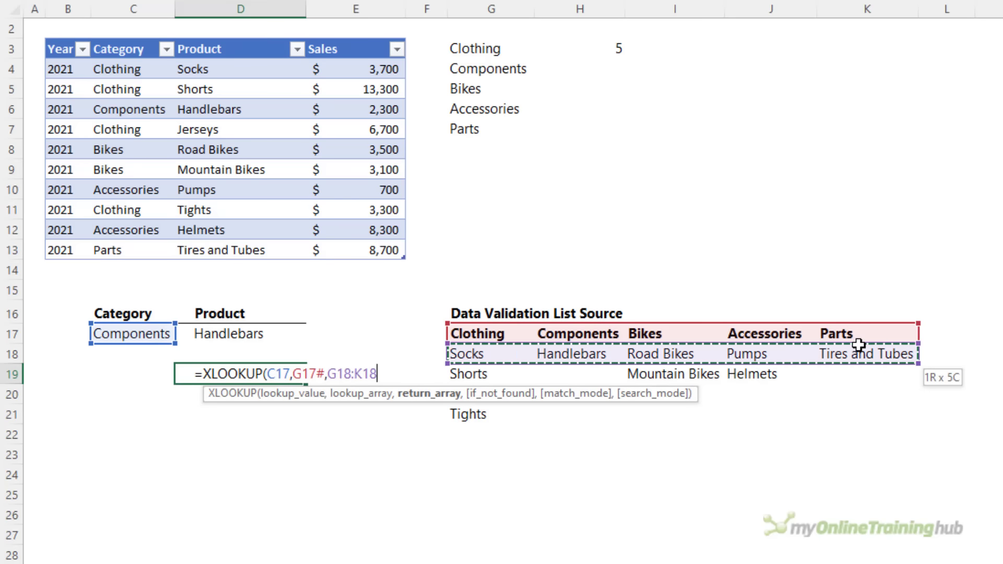
{"action": "type", "text": ")"}
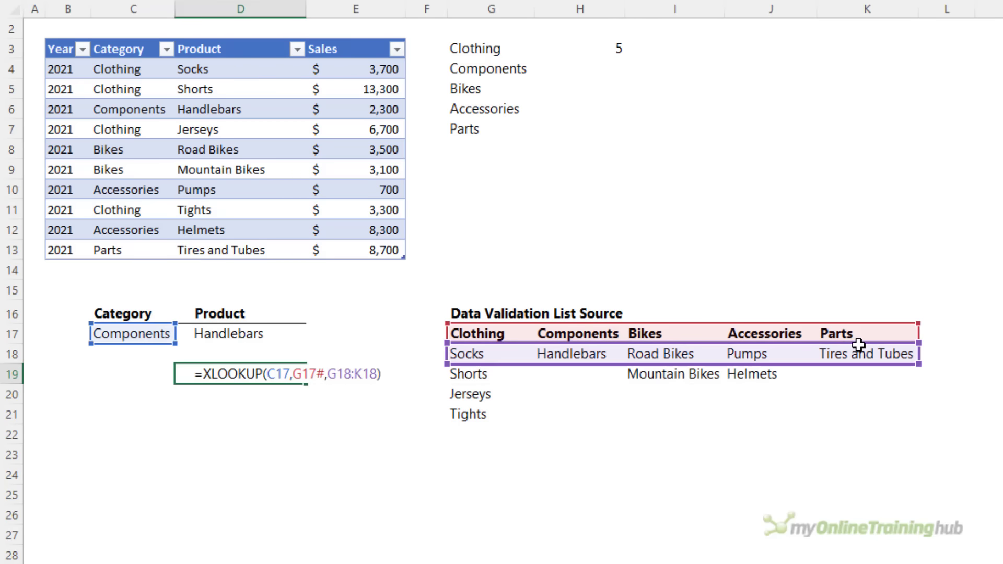
{"action": "type", "text": "#"}
{"action": "key", "text": "ctrl+Return"}
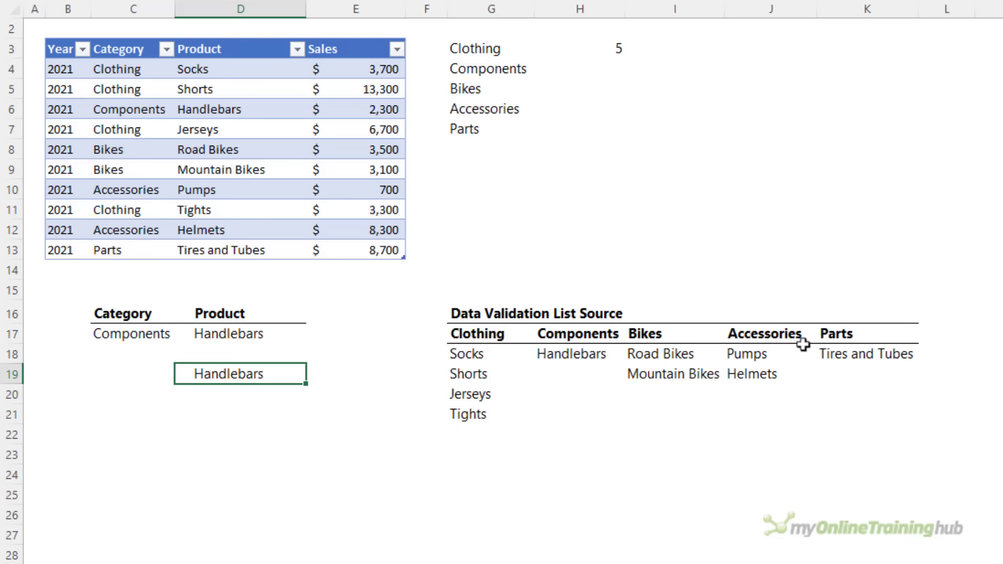
Choose Clothing as C17's category, check D19's spilled list, and select headers G17:K17.
{"action": "left_click", "coordinate": [158, 337]}
{"action": "left_click", "coordinate": [183, 334]}
{"action": "left_click", "coordinate": [141, 349]}
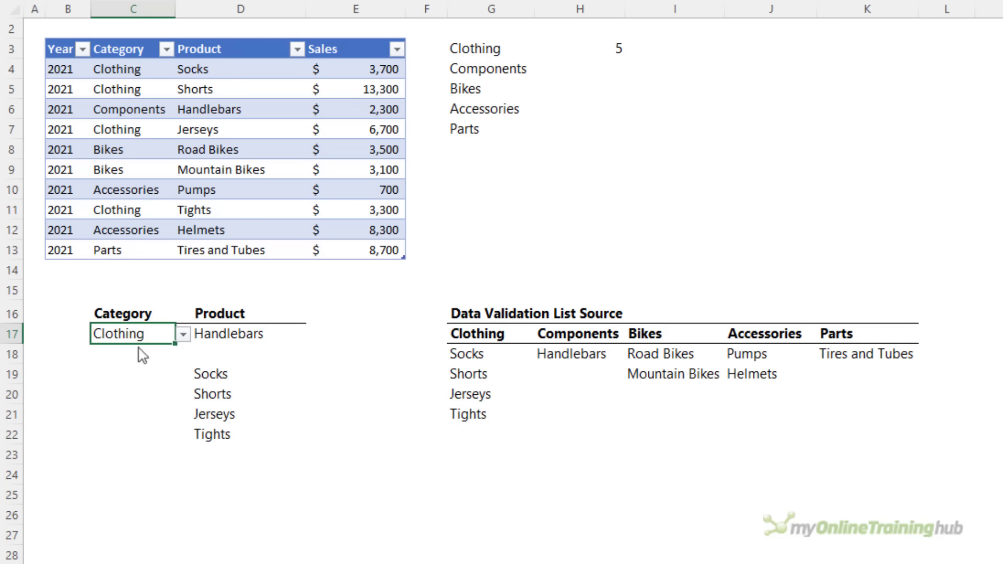
{"action": "left_click", "coordinate": [214, 373]}
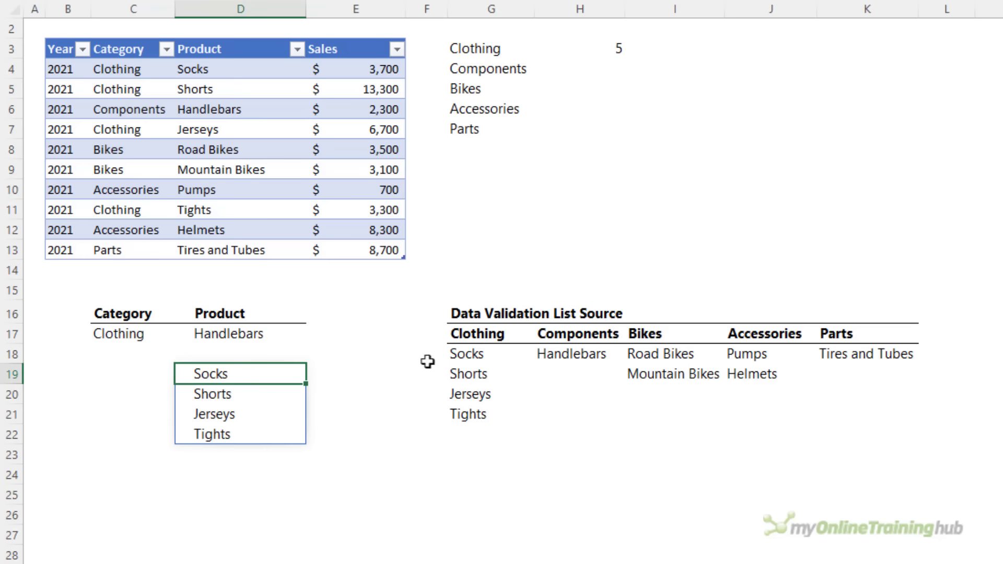
{"action": "left_click_drag", "start_coordinate": [470, 333], "coordinate": [864, 333]}
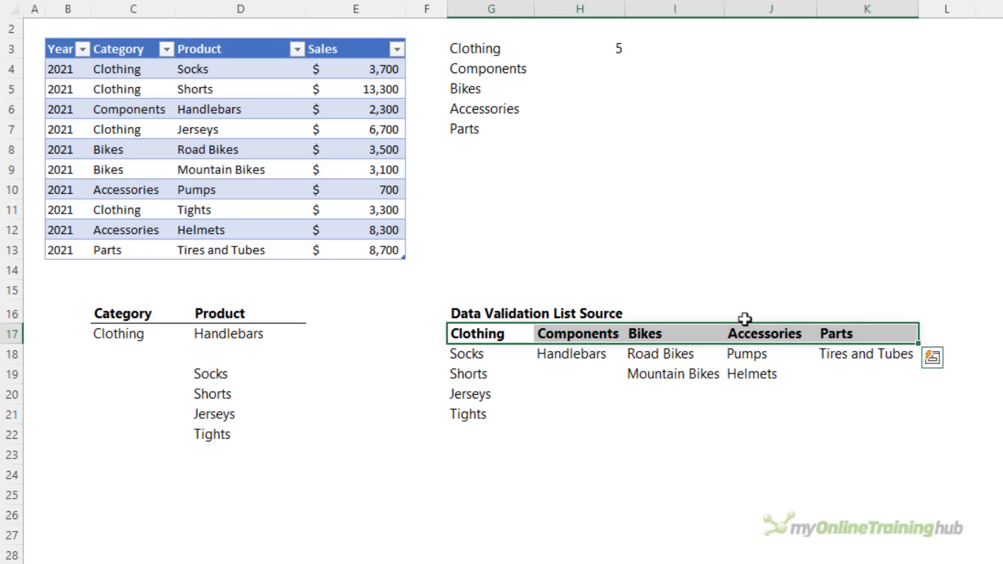
Change C13's category to Accessories.
{"action": "left_click", "coordinate": [135, 253]}
{"action": "type", "text": "accessorie"}
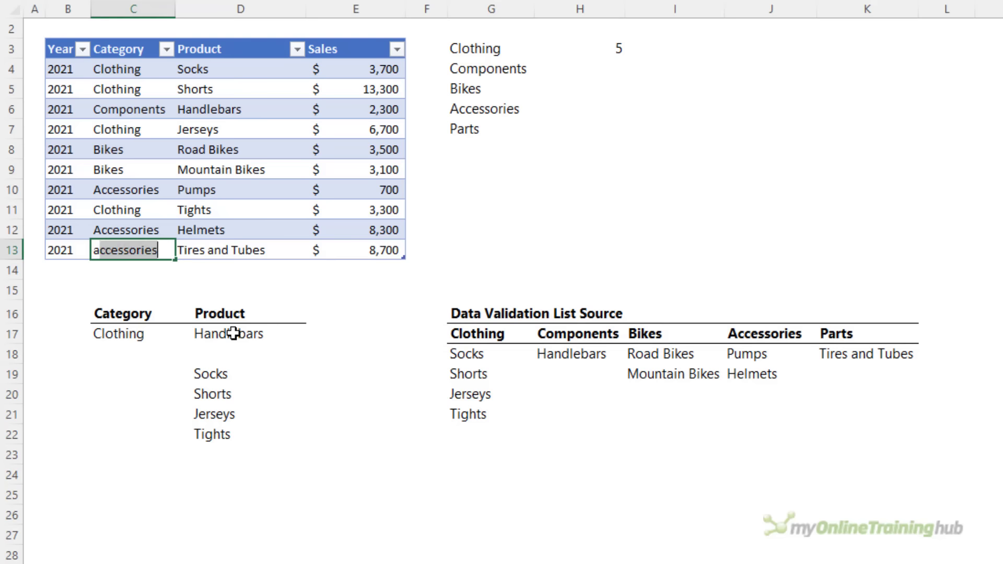
{"action": "key", "text": "Tab"}
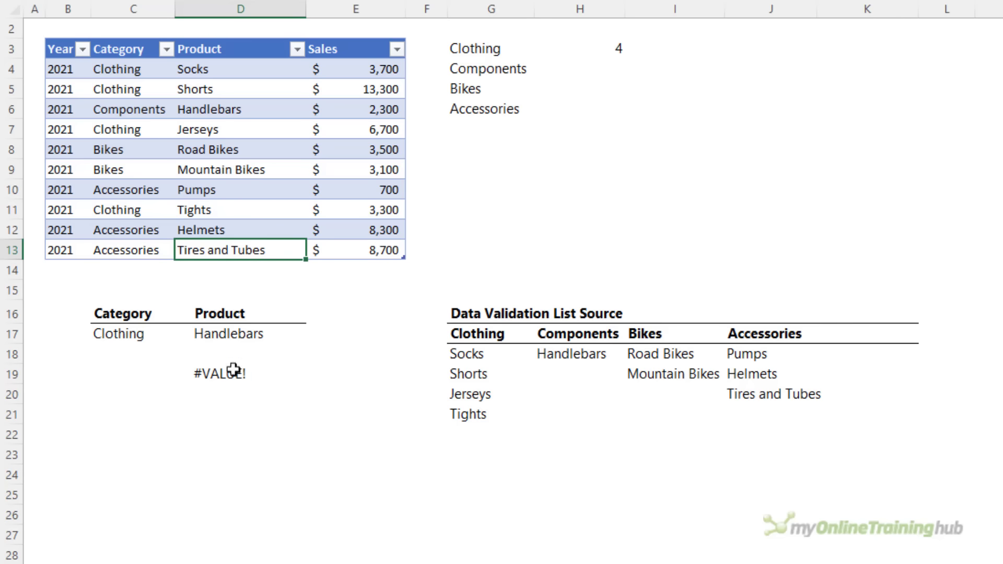
Edit D19's XLOOKUP so the lookup array is G17:N17 and the return array is G18:N18.
{"action": "left_click", "coordinate": [233, 374]}
{"action": "key", "text": "F2"}
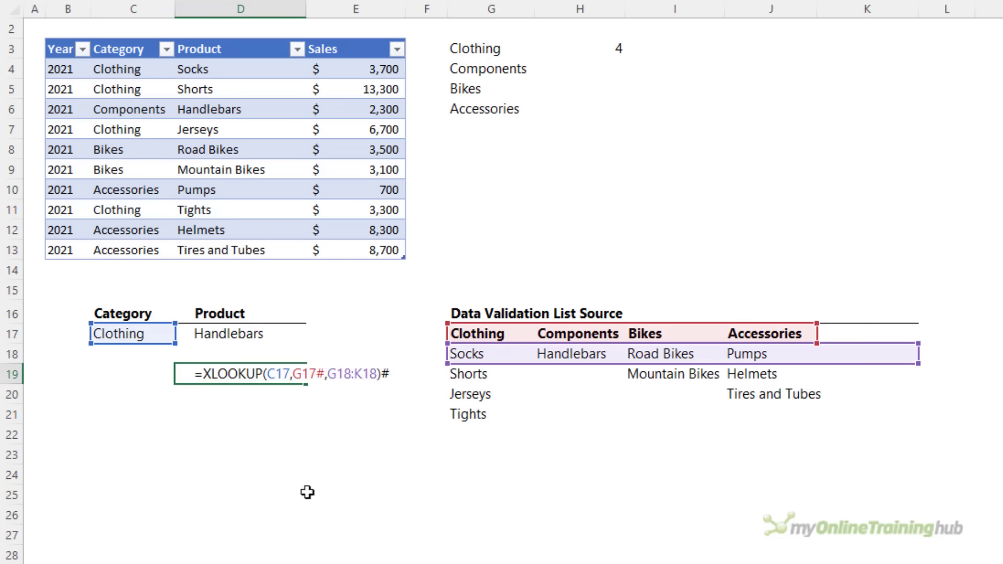
{"action": "key", "text": "Left"}
{"action": "key", "text": "Left"}
{"action": "key", "text": "Left"}
{"action": "key", "text": "Left"}
{"action": "key", "text": "Left"}
{"action": "key", "text": "Left"}
{"action": "key", "text": "Left"}
{"action": "key", "text": "Left"}
{"action": "key", "text": "Left"}
{"action": "key", "text": "Left"}
{"action": "key", "text": "Left"}
{"action": "key", "text": "Left"}
{"action": "key", "text": "Left"}
{"action": "left_click", "coordinate": [346, 394]}
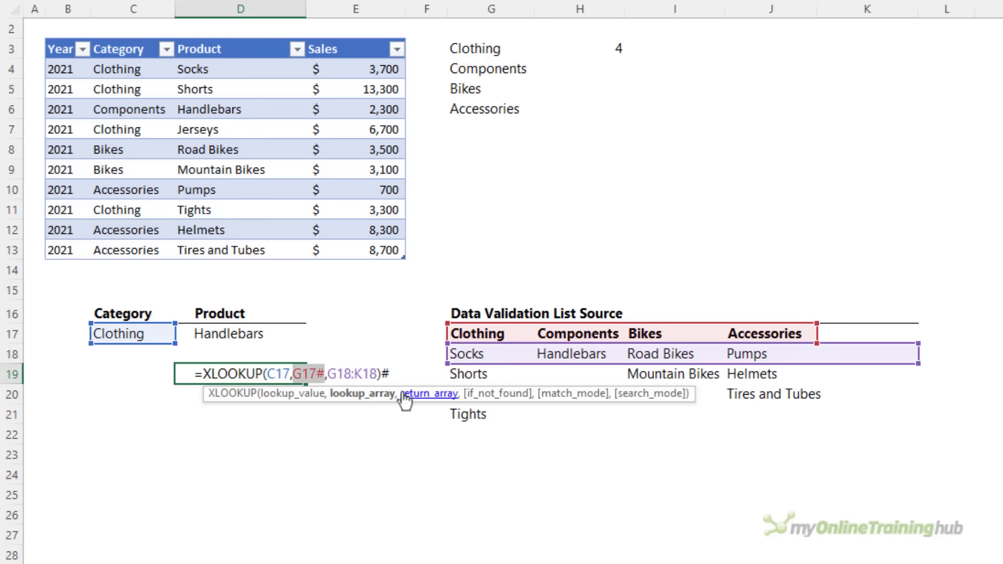
{"action": "left_click", "coordinate": [422, 393]}
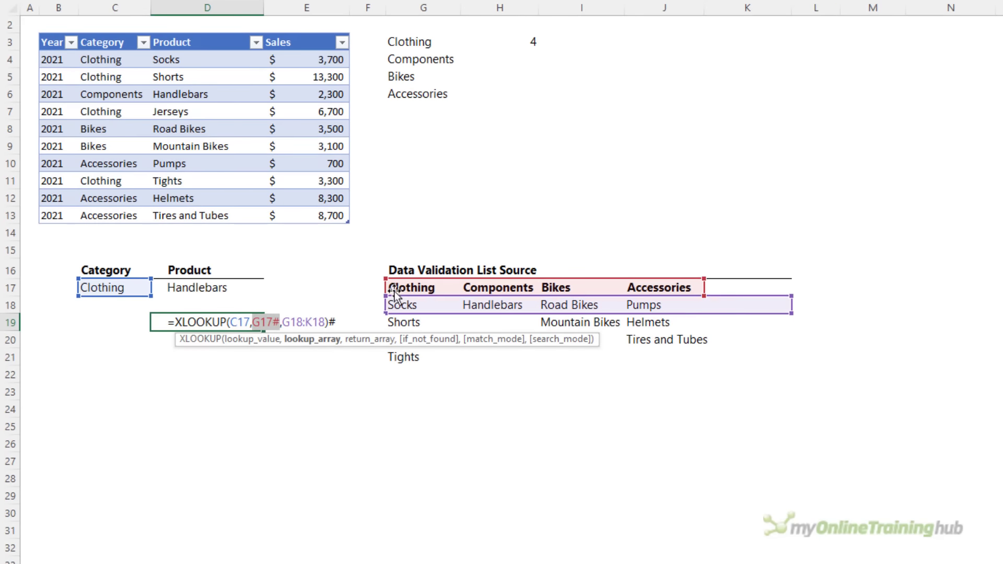
{"action": "left_click_drag", "start_coordinate": [413, 287], "coordinate": [930, 288]}
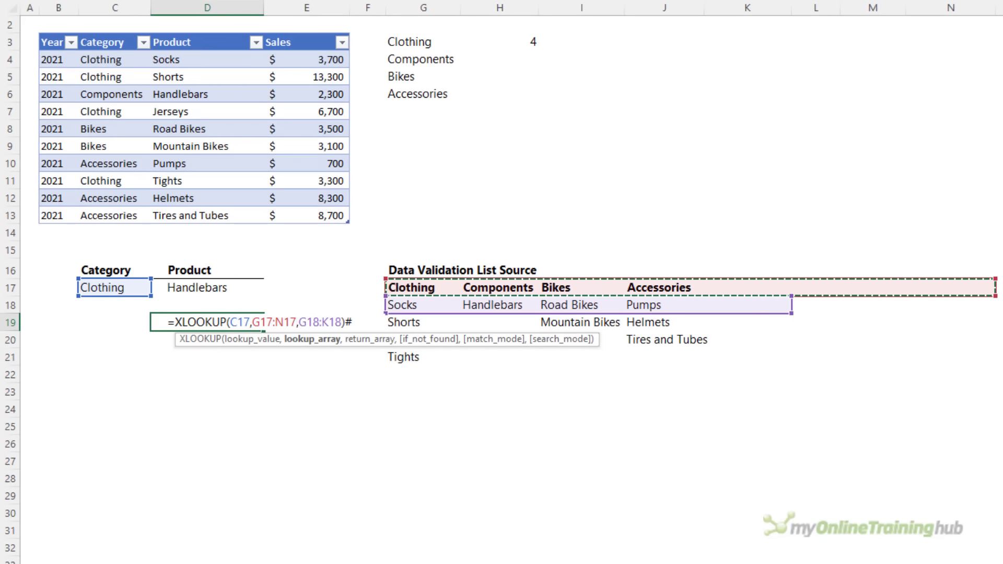
{"action": "left_click", "coordinate": [334, 342]}
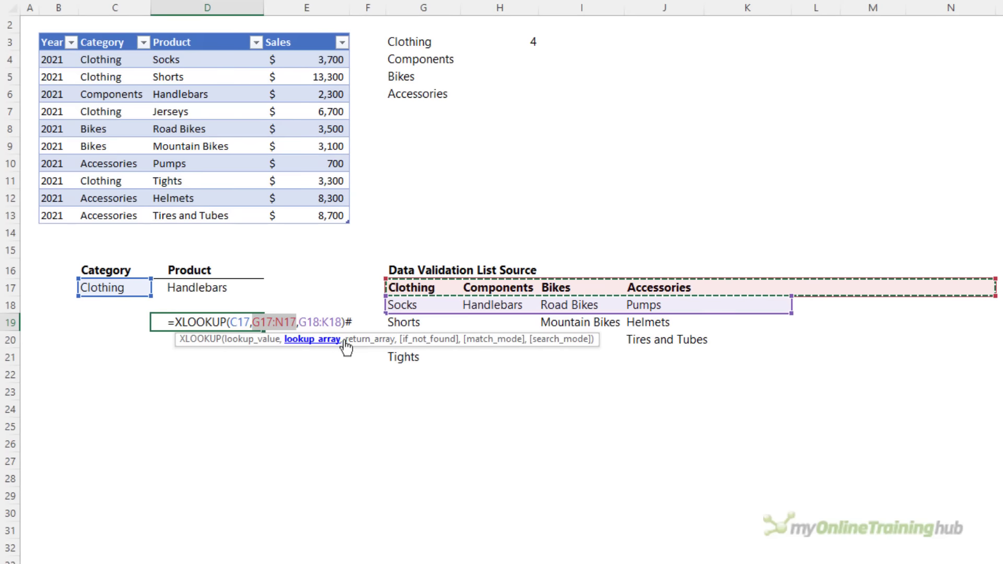
{"action": "left_click", "coordinate": [351, 339]}
{"action": "left_click", "coordinate": [423, 305]}
{"action": "left_click_drag", "start_coordinate": [423, 306], "coordinate": [960, 306]}
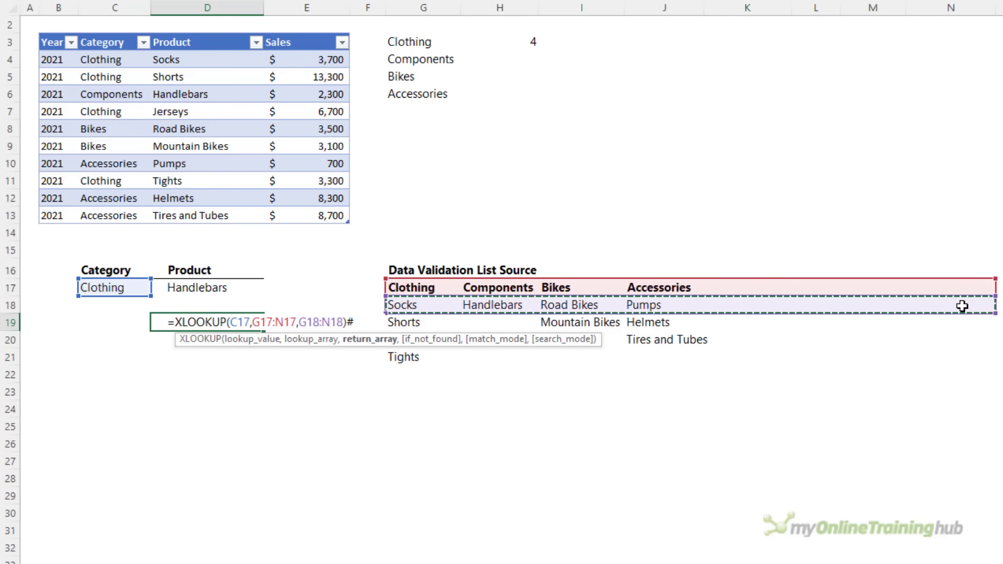
{"action": "key", "text": "ctrl+Return"}
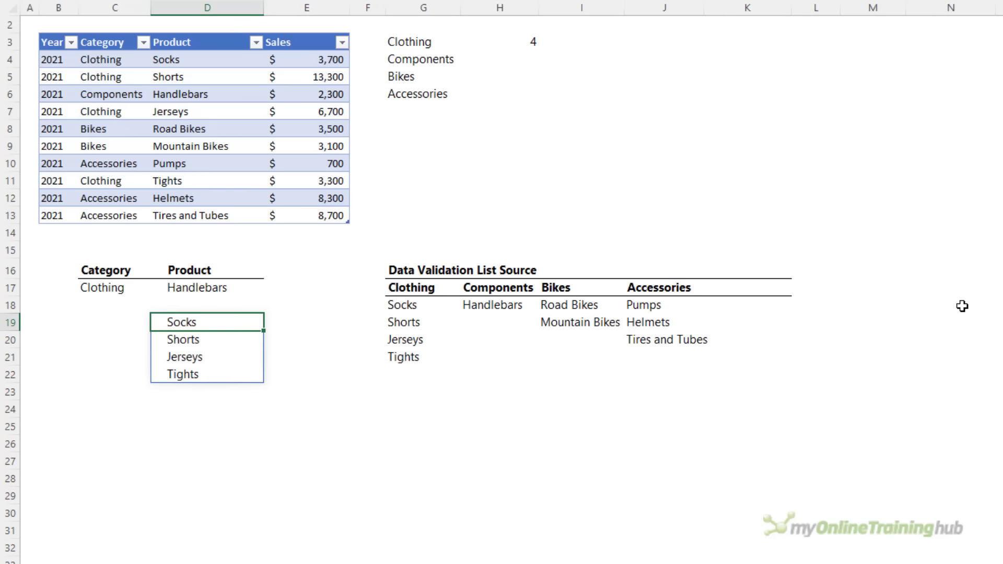
Select the Clothing heading in G17.
{"action": "left_click", "coordinate": [425, 287]}
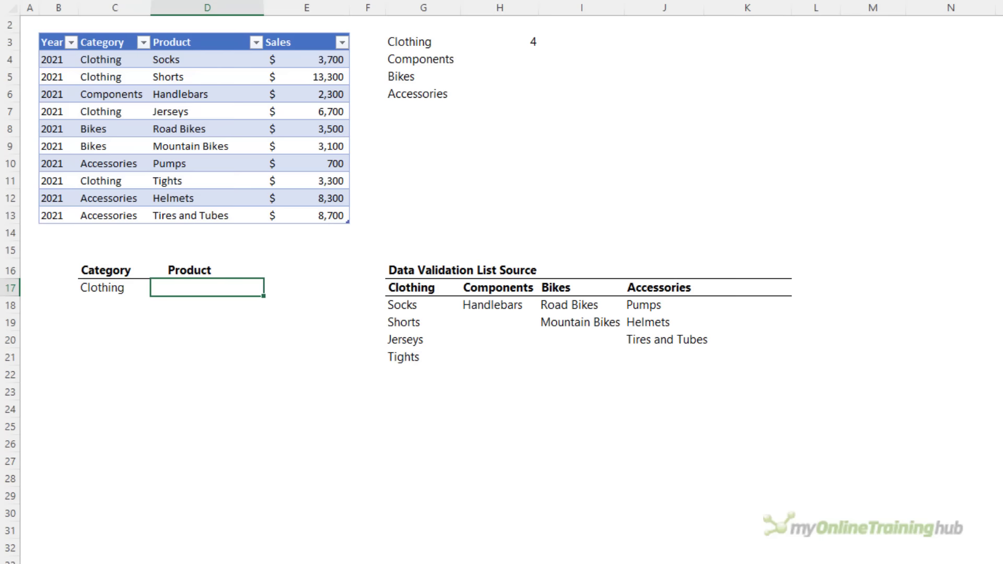
Start a new defined name called Products and clear its existing reference.
{"action": "key", "text": "alt+m"}
{"action": "key", "text": "m"}
{"action": "key", "text": "d"}
{"action": "left_click_drag", "start_coordinate": [299, 200], "coordinate": [416, 248]}
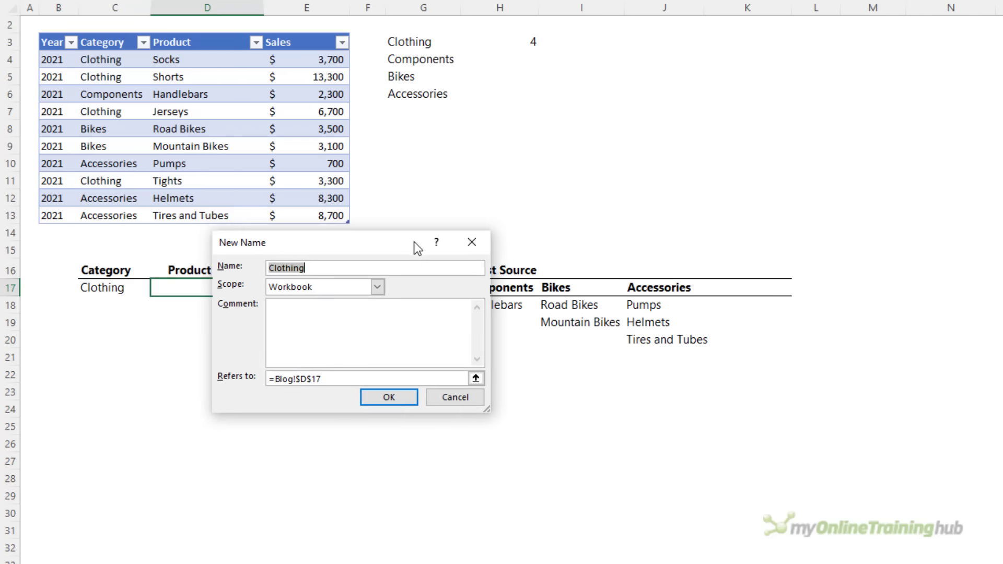
{"action": "type", "text": "Products"}
{"action": "left_click", "coordinate": [308, 377]}
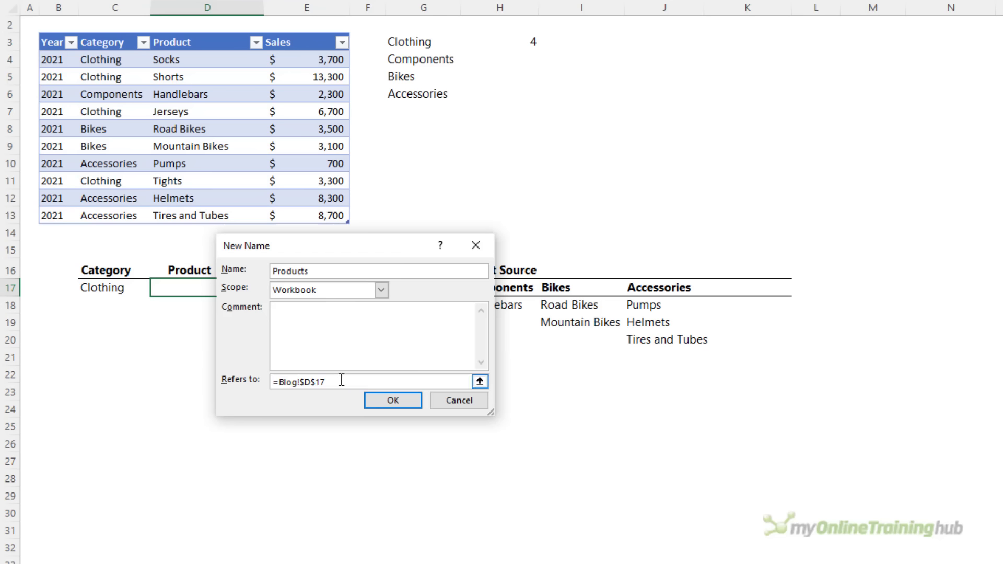
{"action": "key", "text": "ctrl+a"}
{"action": "key", "text": "Delete"}
Make Products refer to =XLOOKUP($C$17,$G$17:$N$17,$G$18:$N$18) and save the name.
{"action": "type", "text": "=XLO"}
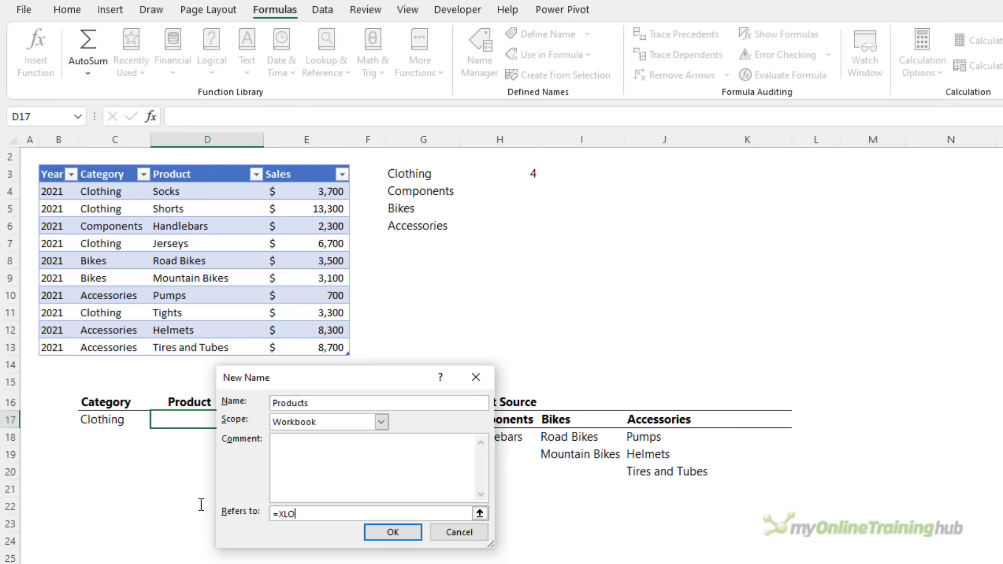
{"action": "type", "text": "OKUP("}
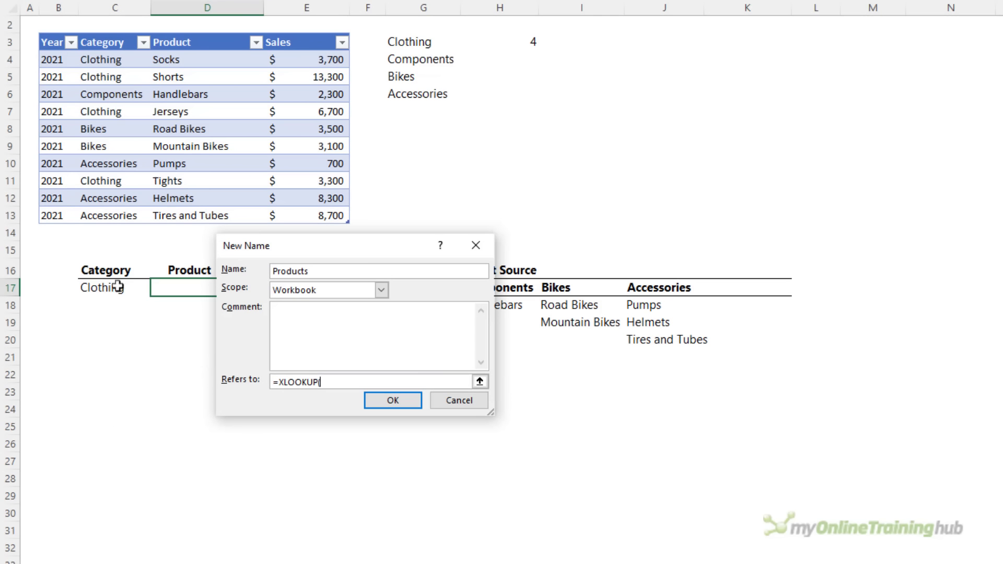
{"action": "left_click", "coordinate": [105, 419]}
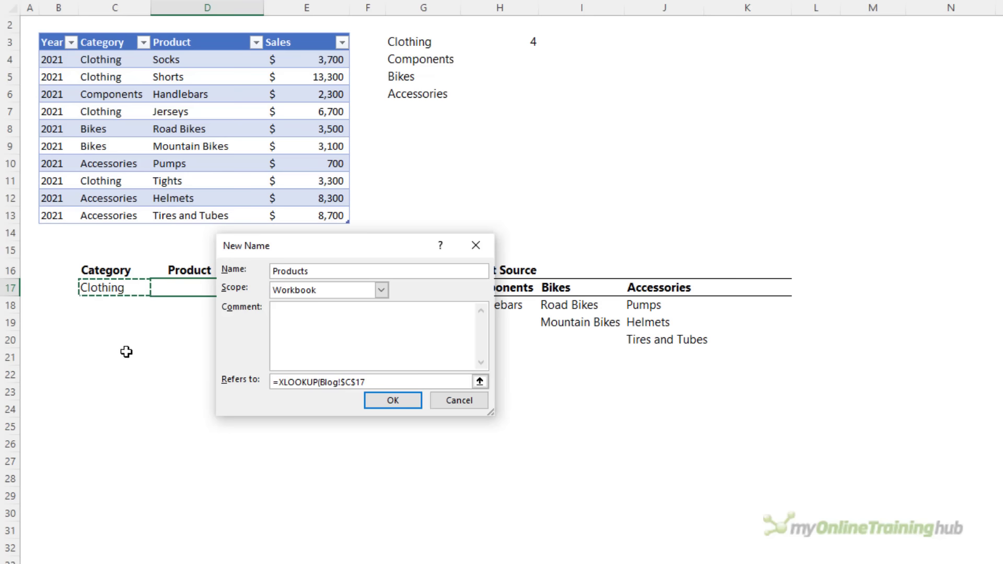
{"action": "type", "text": ","}
{"action": "left_click_drag", "start_coordinate": [262, 253], "coordinate": [185, 386]}
{"action": "left_click", "coordinate": [407, 291]}
{"action": "left_click_drag", "start_coordinate": [406, 291], "coordinate": [953, 280]}
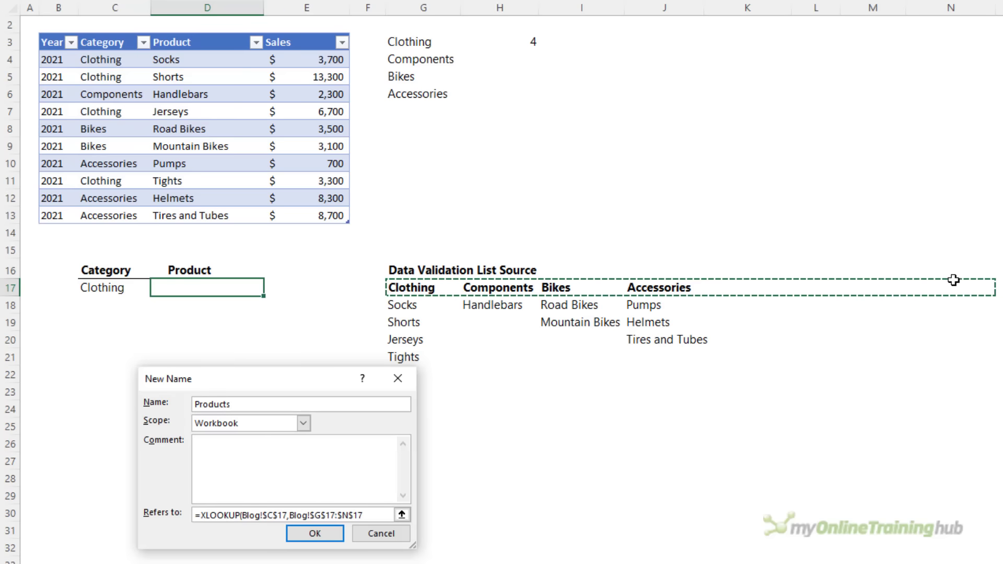
{"action": "type", "text": ","}
{"action": "left_click_drag", "start_coordinate": [397, 306], "coordinate": [927, 305]}
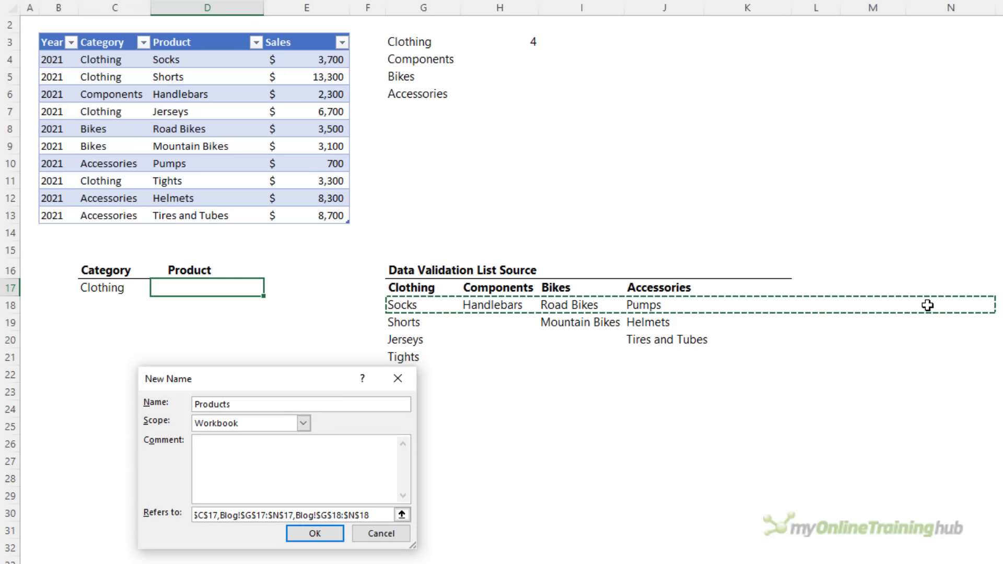
{"action": "type", "text": ")#"}
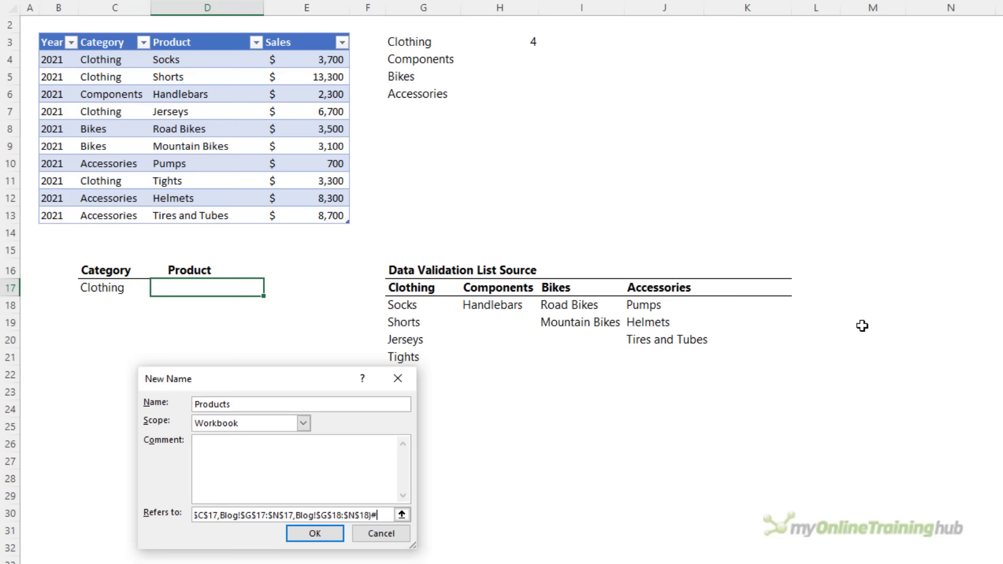
{"action": "key", "text": "BackSpace"}
{"action": "left_click_drag", "start_coordinate": [412, 544], "coordinate": [491, 545]}
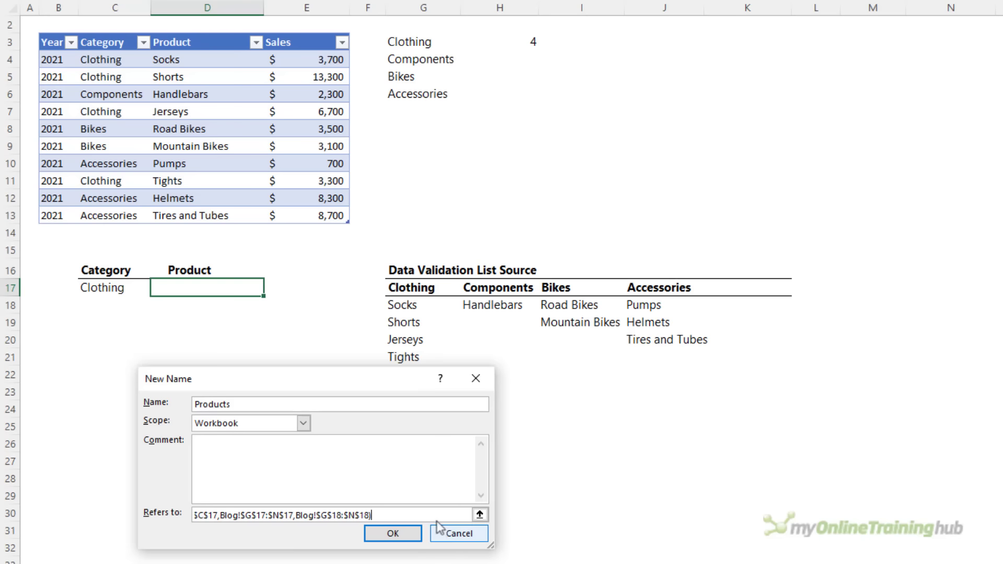
{"action": "left_click_drag", "start_coordinate": [372, 515], "coordinate": [183, 517]}
{"action": "left_click", "coordinate": [460, 515]}
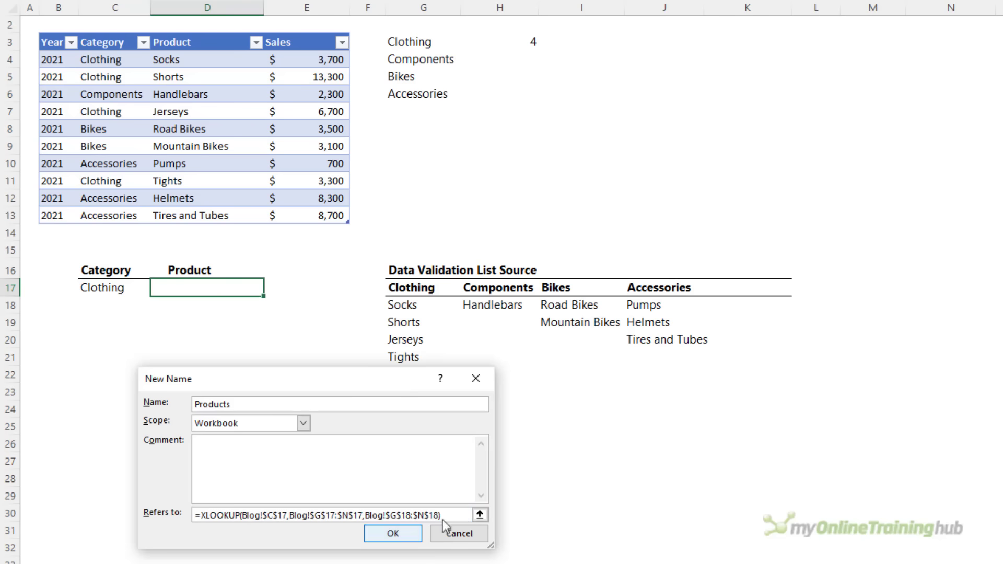
{"action": "left_click", "coordinate": [402, 534]}
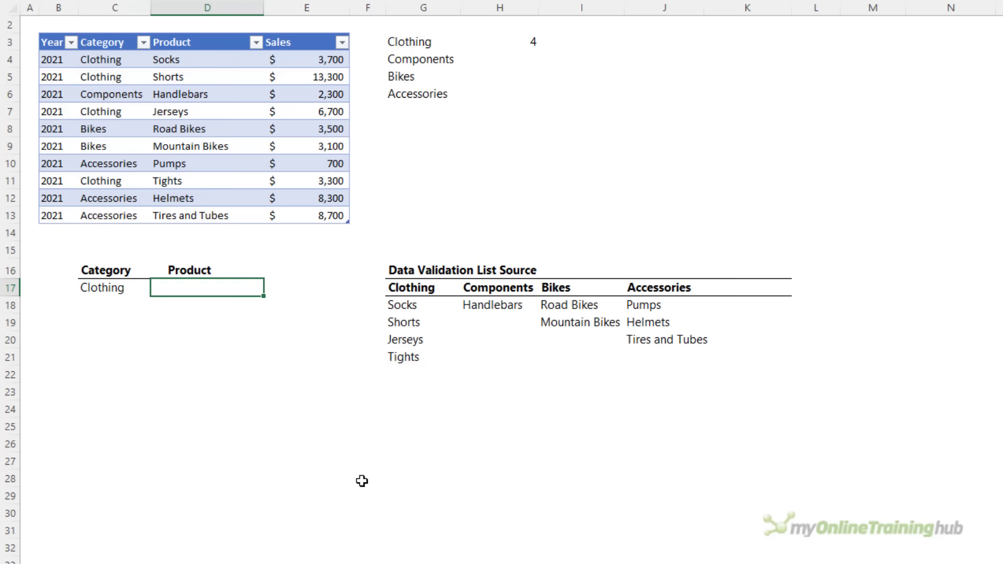
{"action": "type", "text": "=pro"}
{"action": "key", "text": "Down"}
{"action": "key", "text": "Down"}
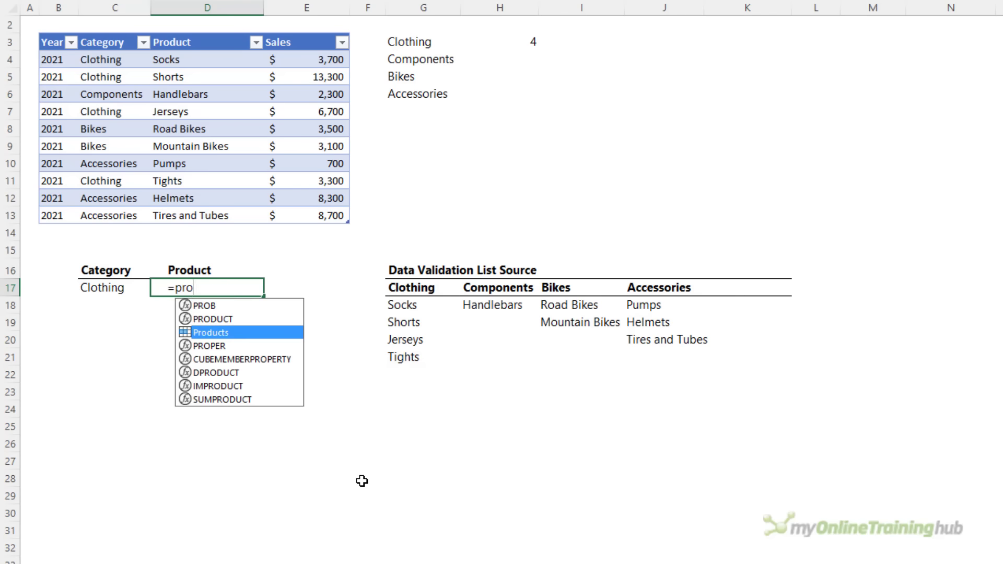
{"action": "key", "text": "Tab"}
{"action": "key", "text": "Return"}
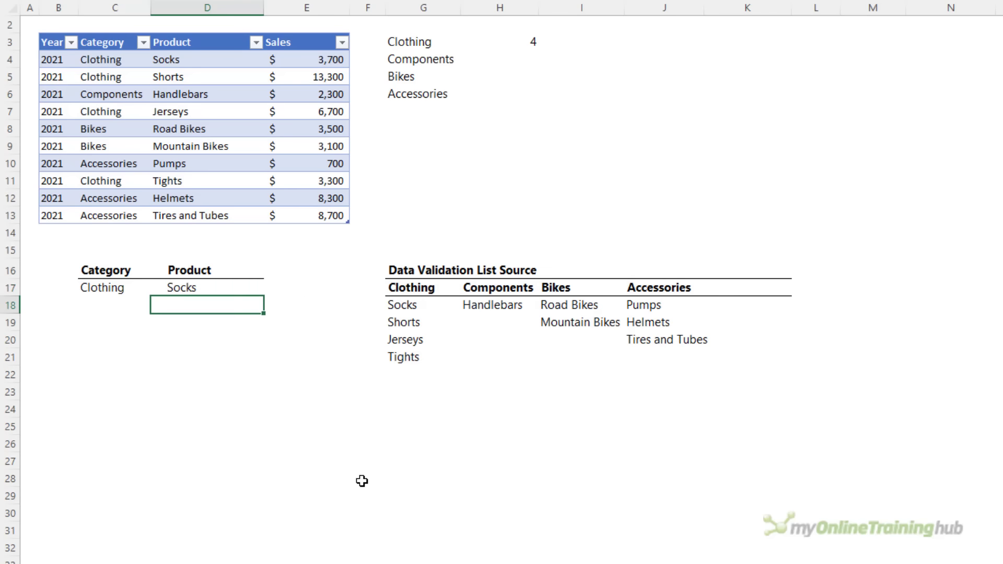
{"action": "key", "text": "Up"}
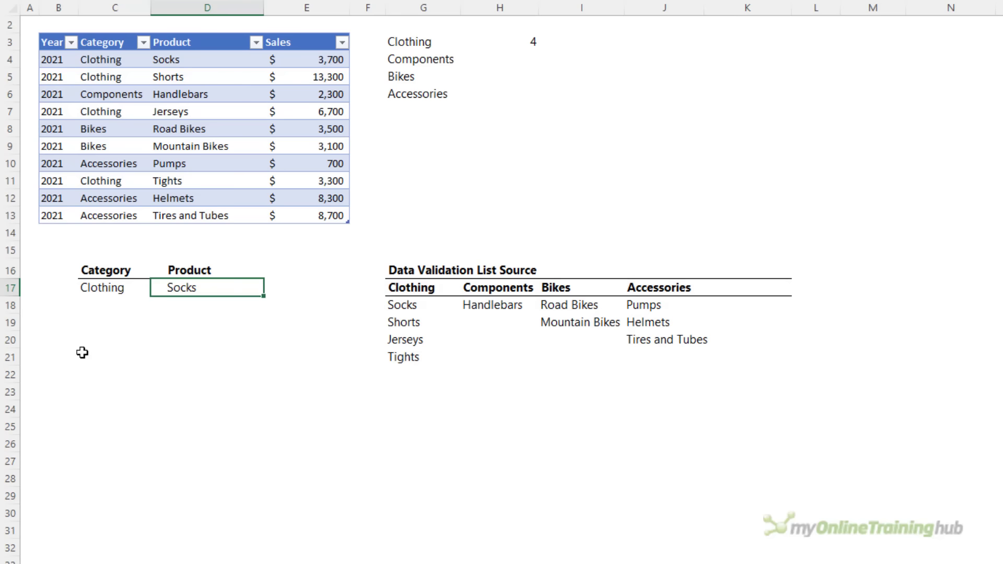
{"action": "key", "text": "F2"}
{"action": "type", "text": "#"}
{"action": "key", "text": "Return"}
{"action": "key", "text": "Up"}
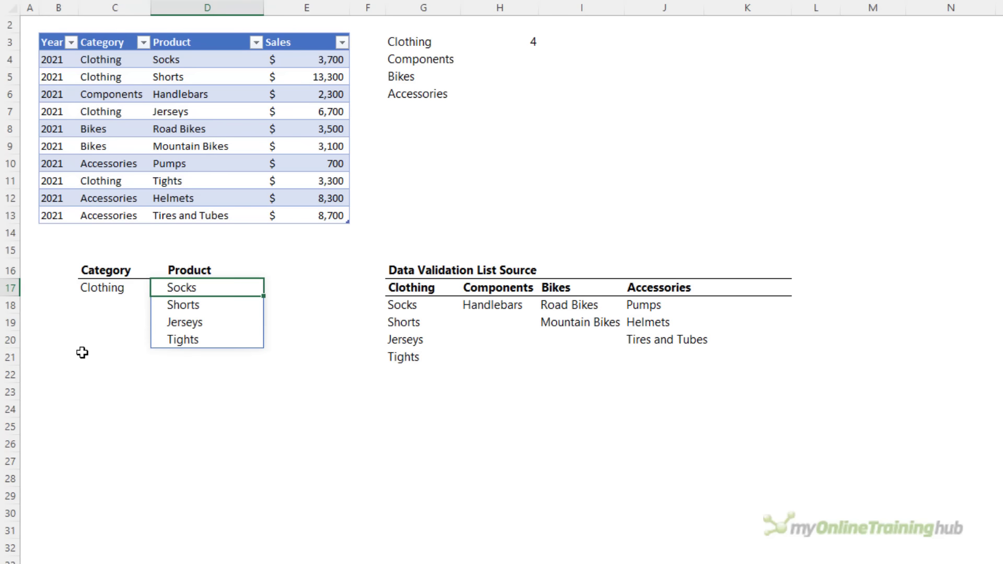
{"action": "key", "text": "Delete"}
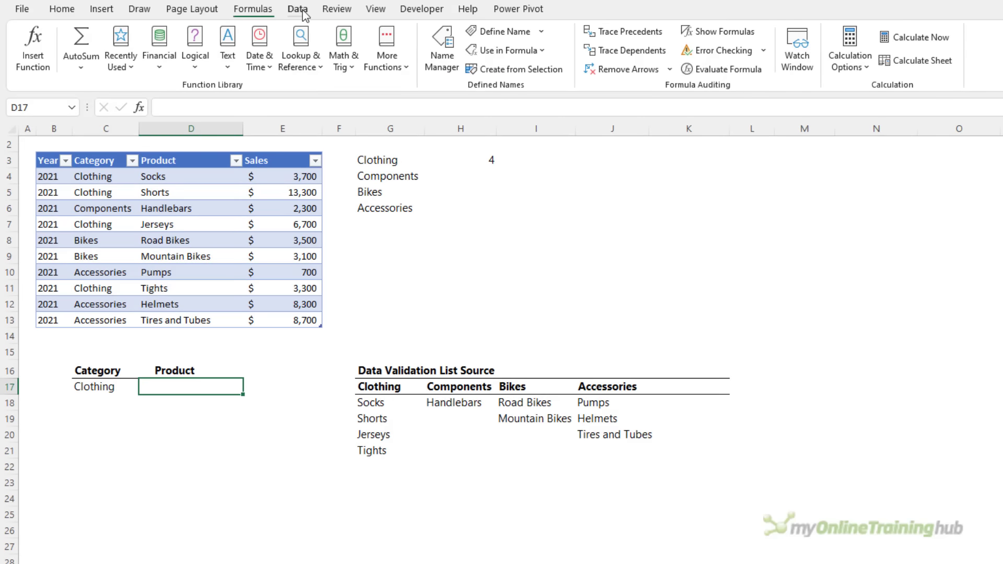
Give D17 list validation with source =Products#, then pick Shorts from its dropdown.
{"action": "left_click", "coordinate": [298, 9]}
{"action": "left_click", "coordinate": [974, 68]}
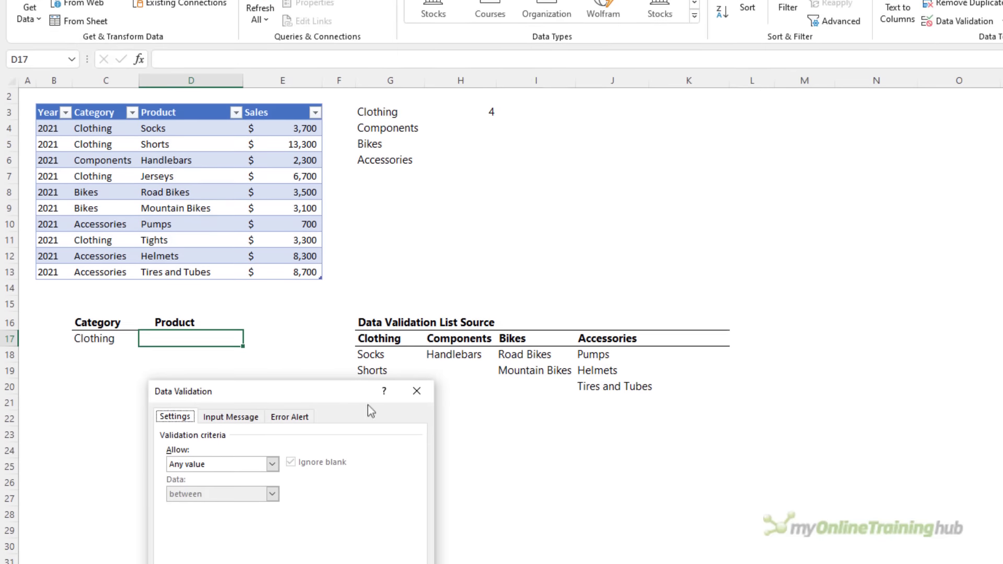
{"action": "left_click", "coordinate": [272, 512]}
{"action": "left_click", "coordinate": [188, 552]}
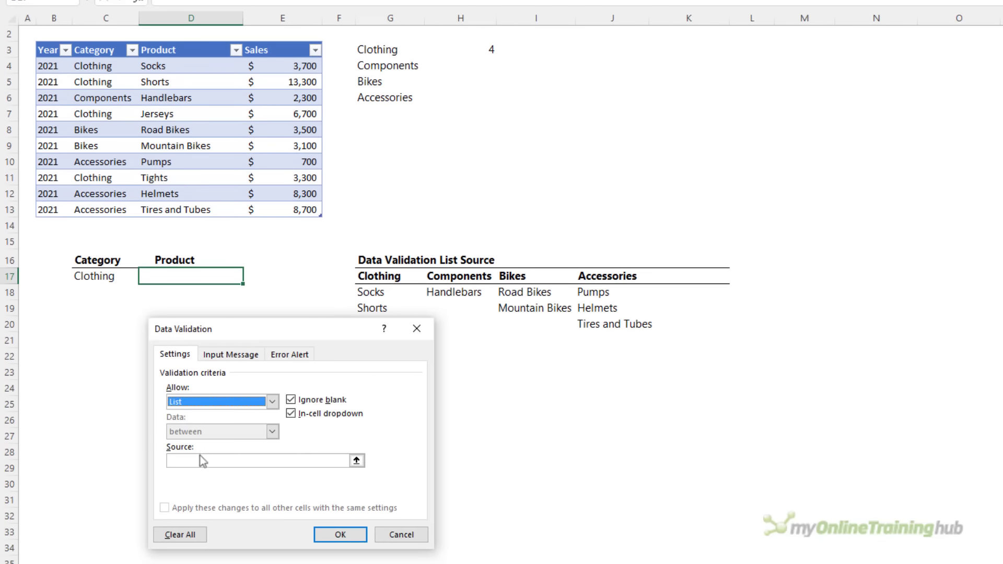
{"action": "left_click", "coordinate": [201, 461]}
{"action": "type", "text": "="}
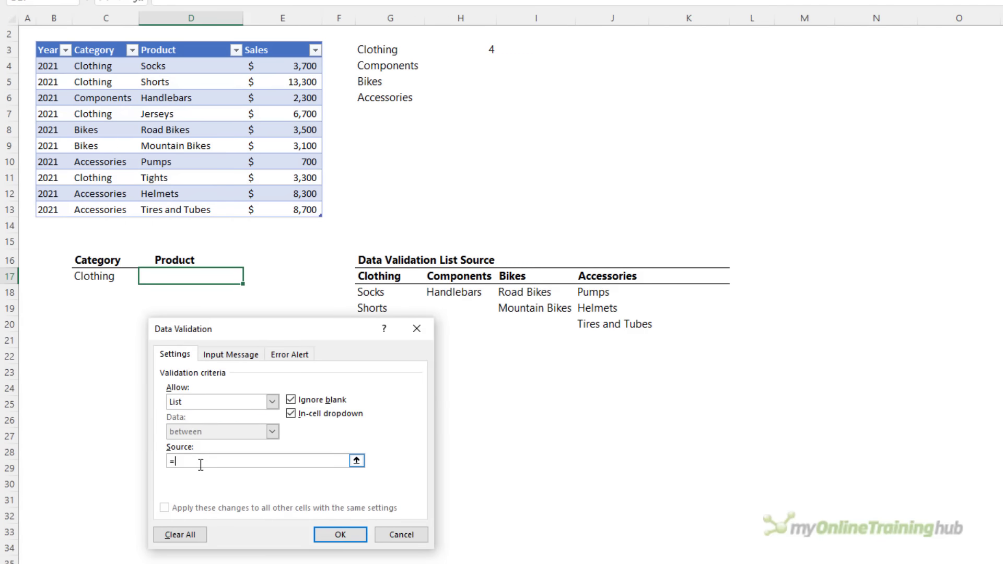
{"action": "key", "text": "F3"}
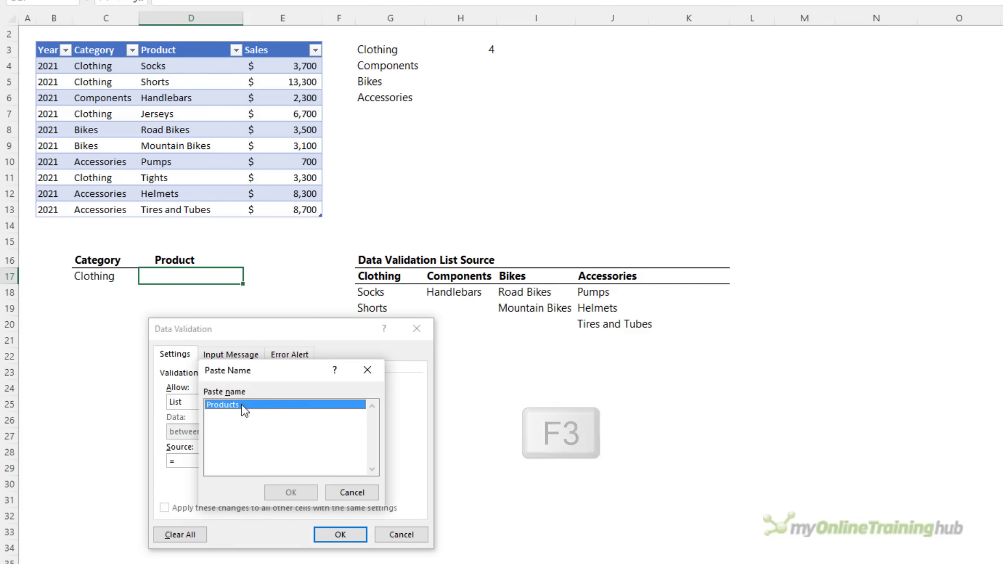
{"action": "left_click", "coordinate": [282, 491]}
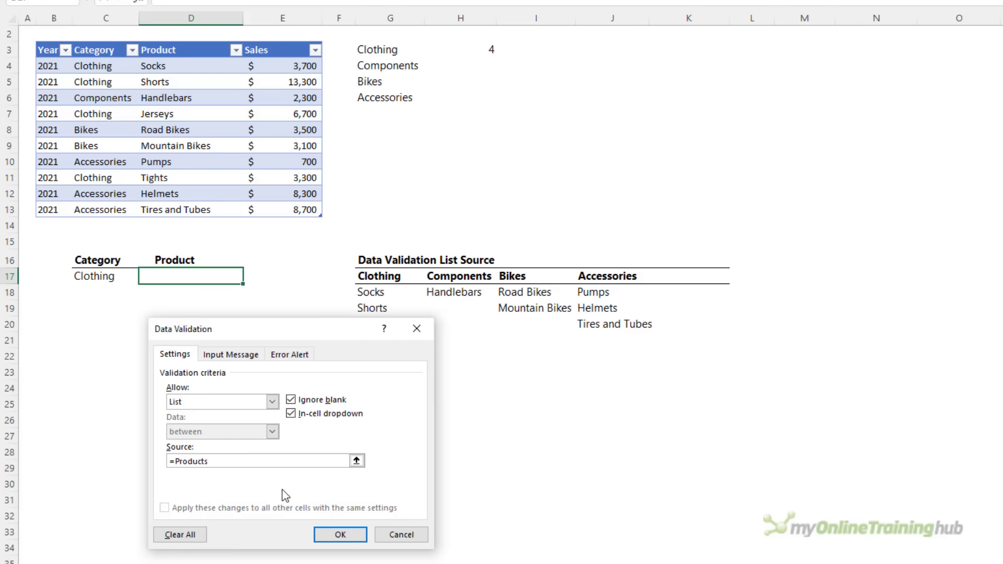
{"action": "type", "text": "#"}
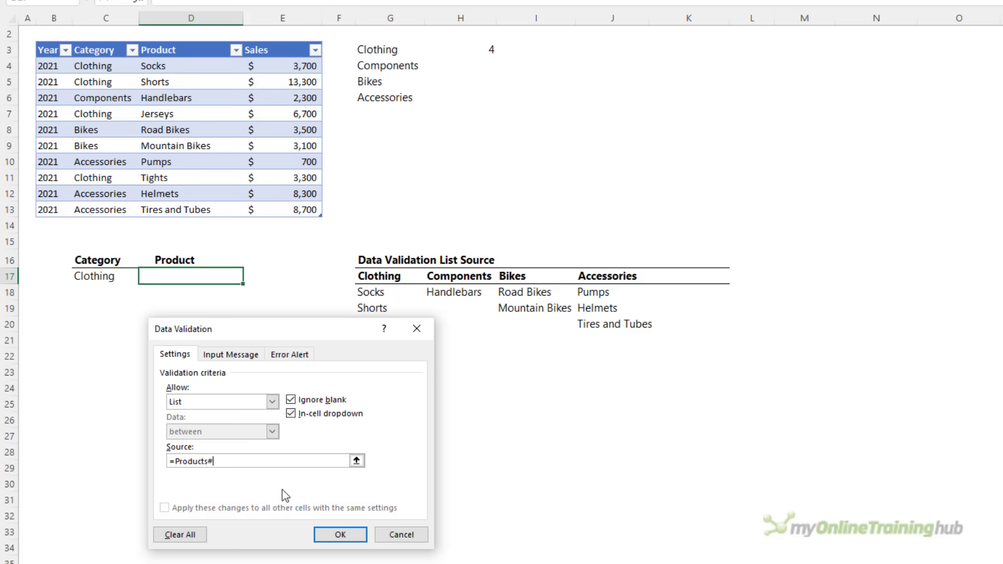
{"action": "left_click", "coordinate": [335, 534]}
{"action": "left_click", "coordinate": [250, 277]}
{"action": "left_click", "coordinate": [236, 298]}
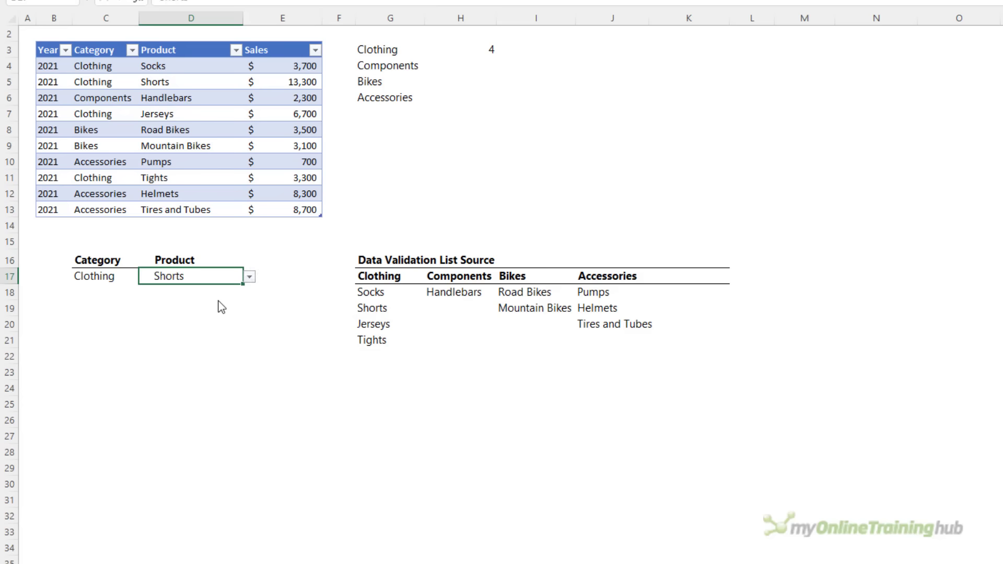